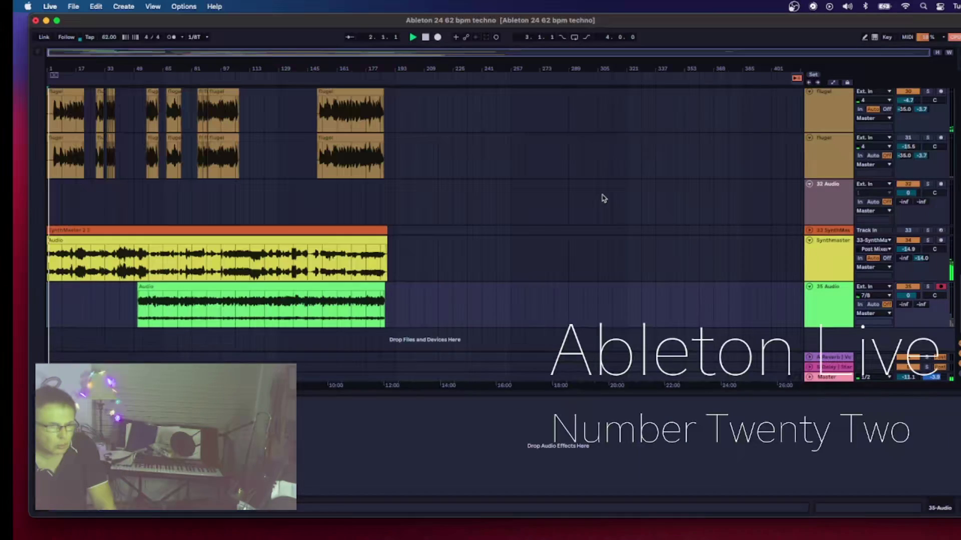
Step: Disarm the 35 Audio track for recording and enlarge the Master track area
click(940, 287)
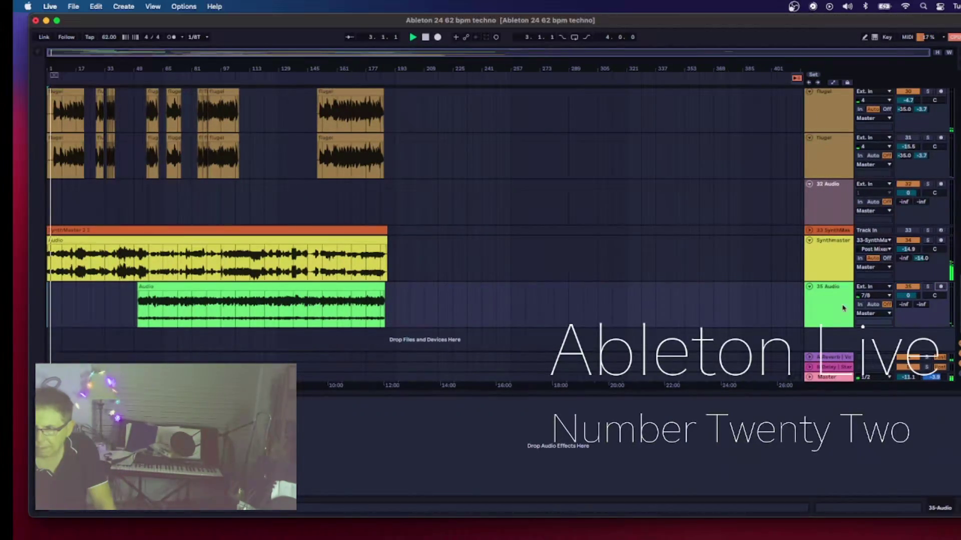
drag(813, 381, 807, 308)
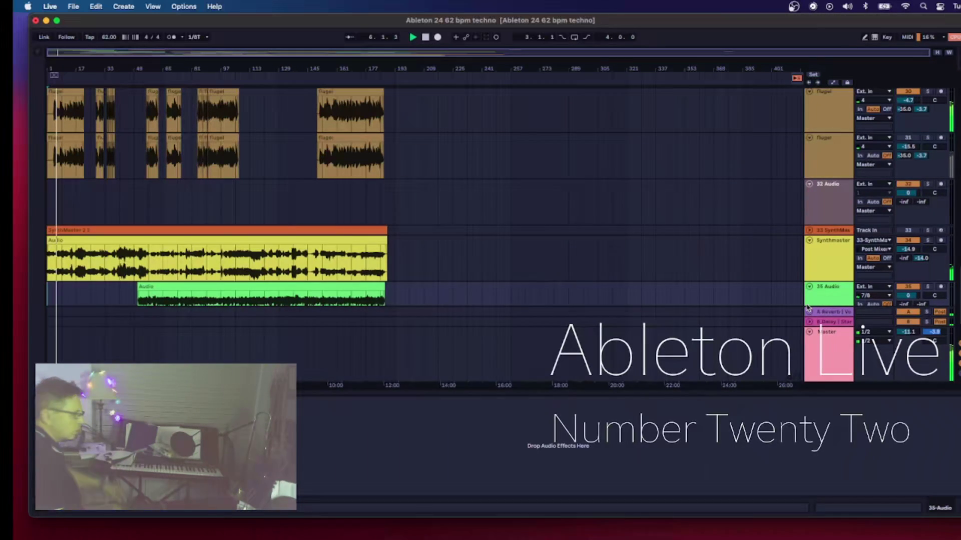
Step: Toggle the second Flugel track (31) on and off during playback to compare the mix with and without it
scroll(906, 195, down, 1)
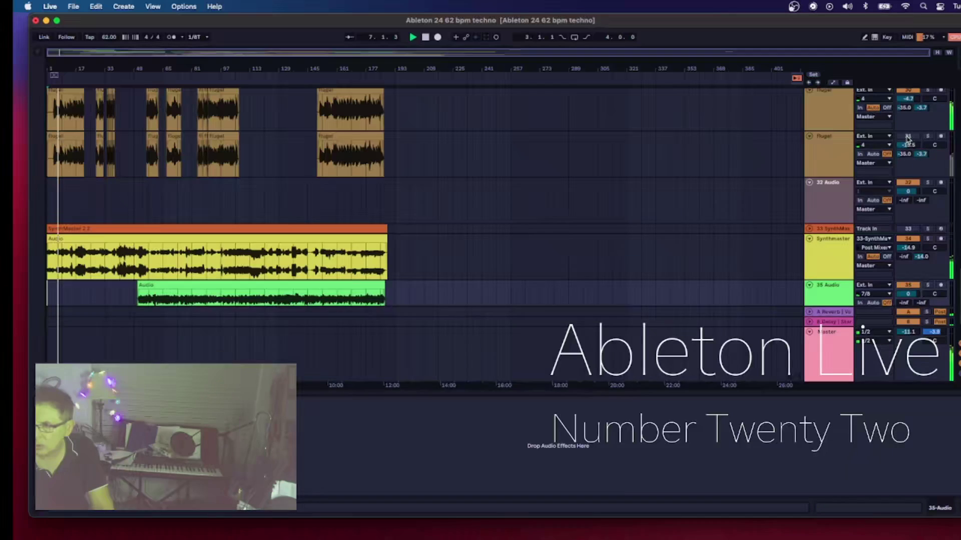
click(908, 136)
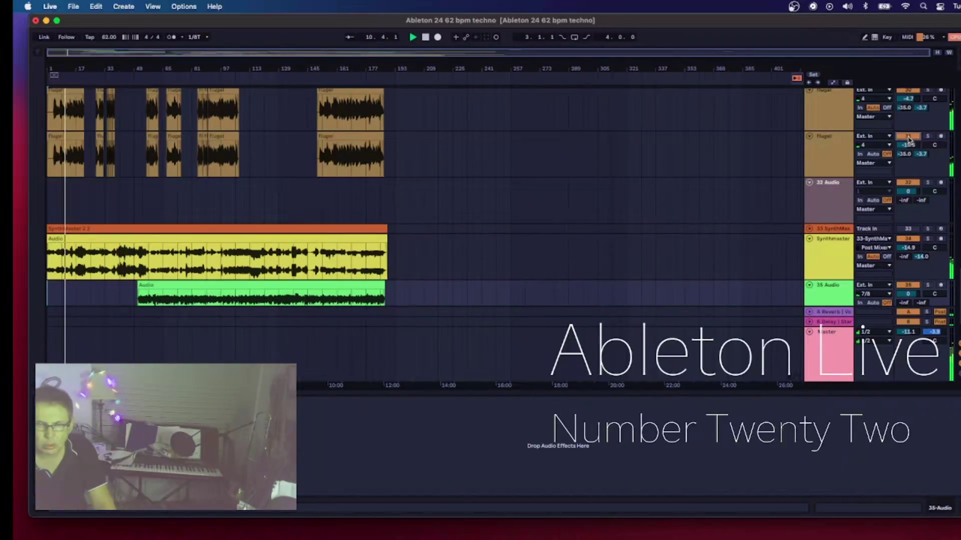
click(909, 140)
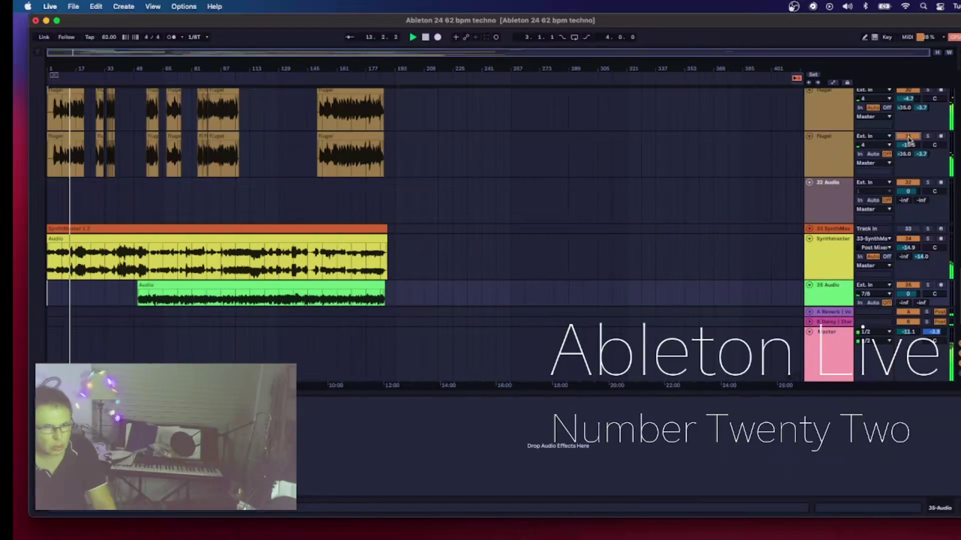
click(909, 138)
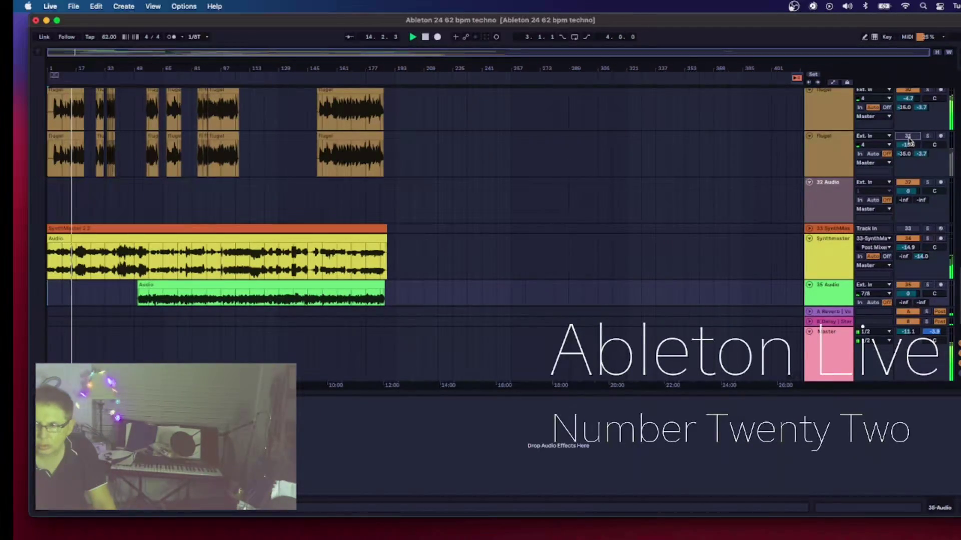
click(909, 137)
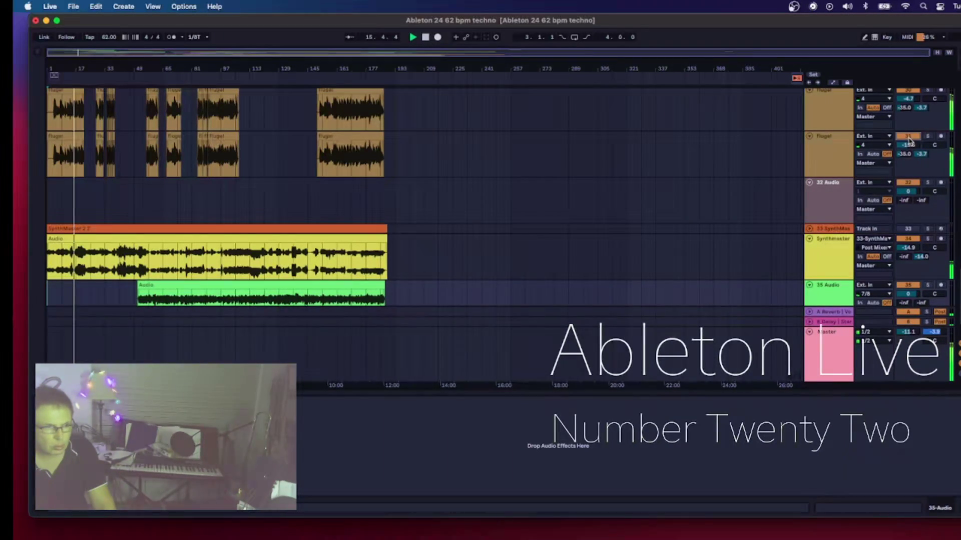
click(908, 137)
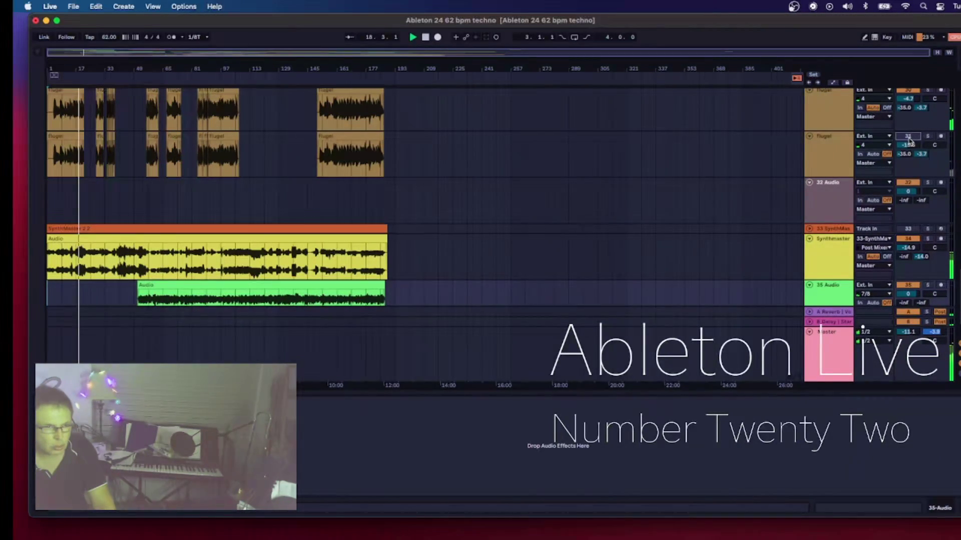
scroll(909, 142, up, 2)
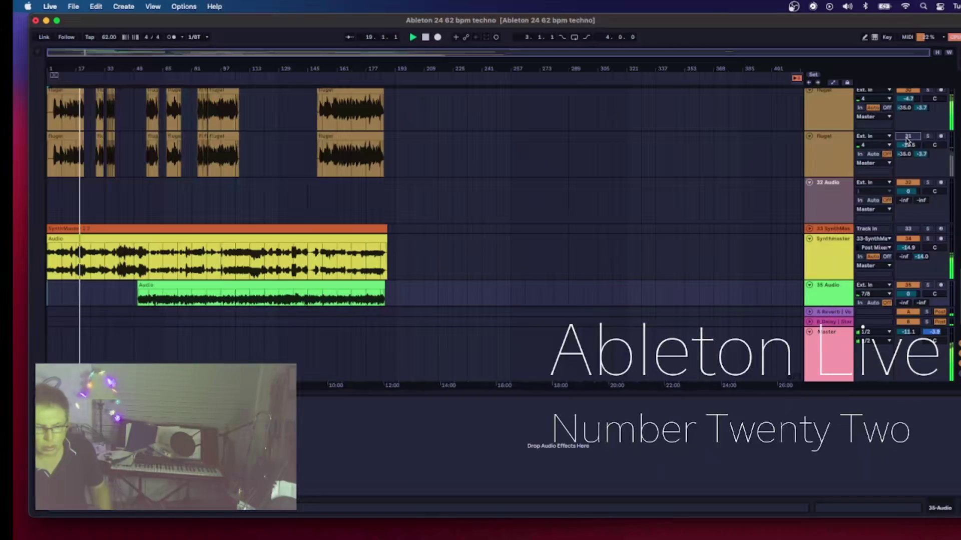
click(908, 137)
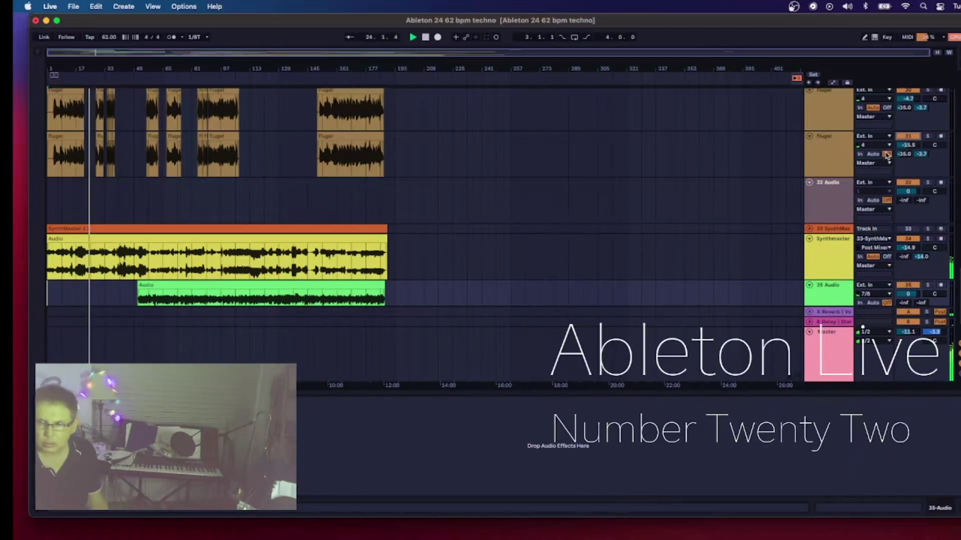
click(911, 137)
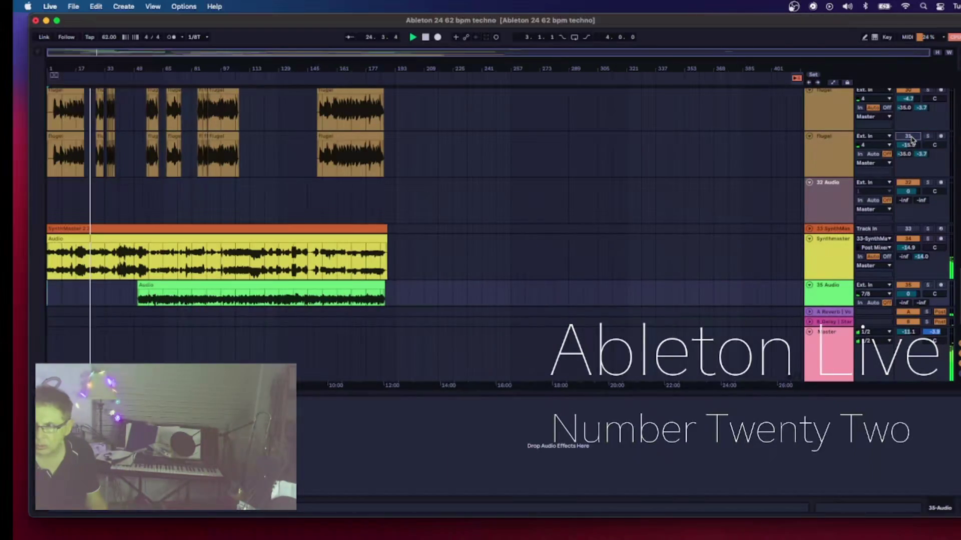
Step: Duplicate the Synthmaster audio track and delete the copied audio clip from the duplicate
scroll(911, 140, up, 3)
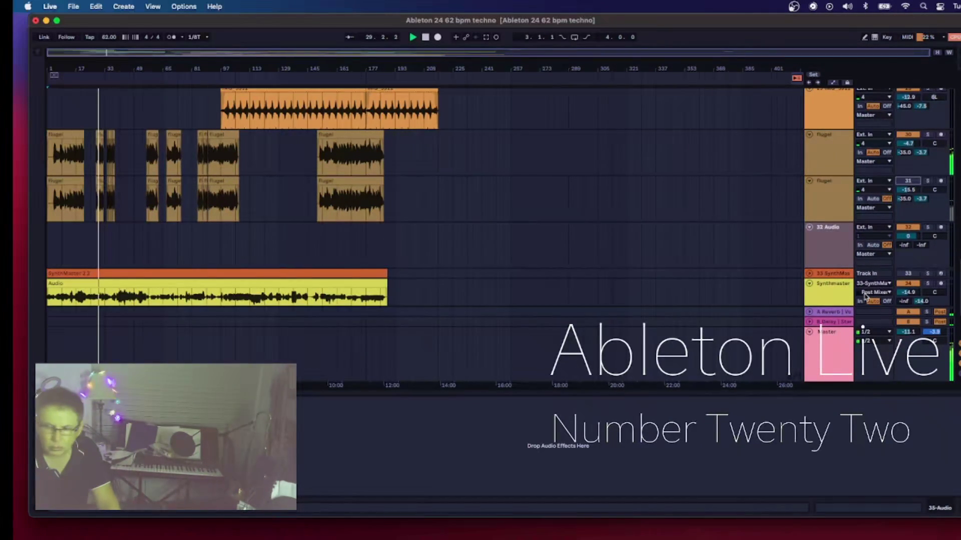
right_click(822, 295)
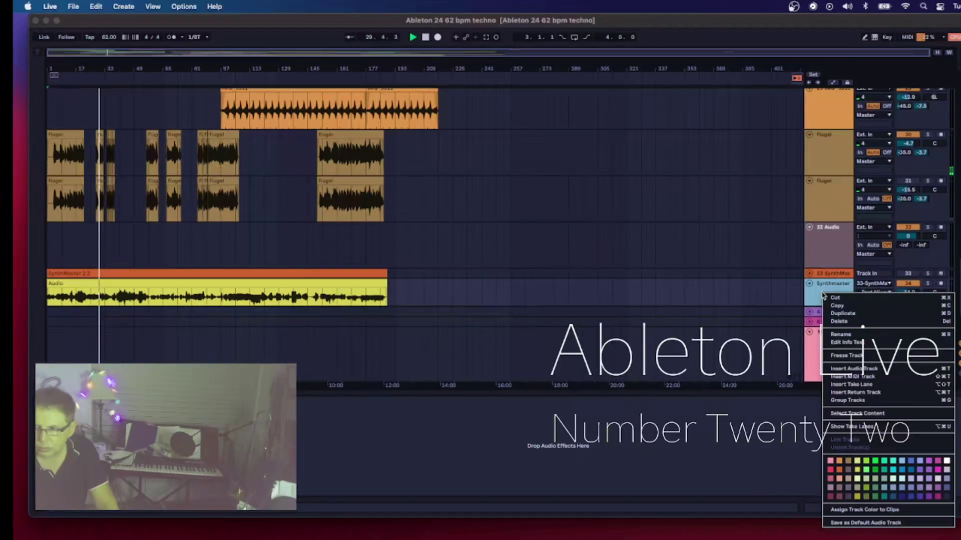
click(841, 313)
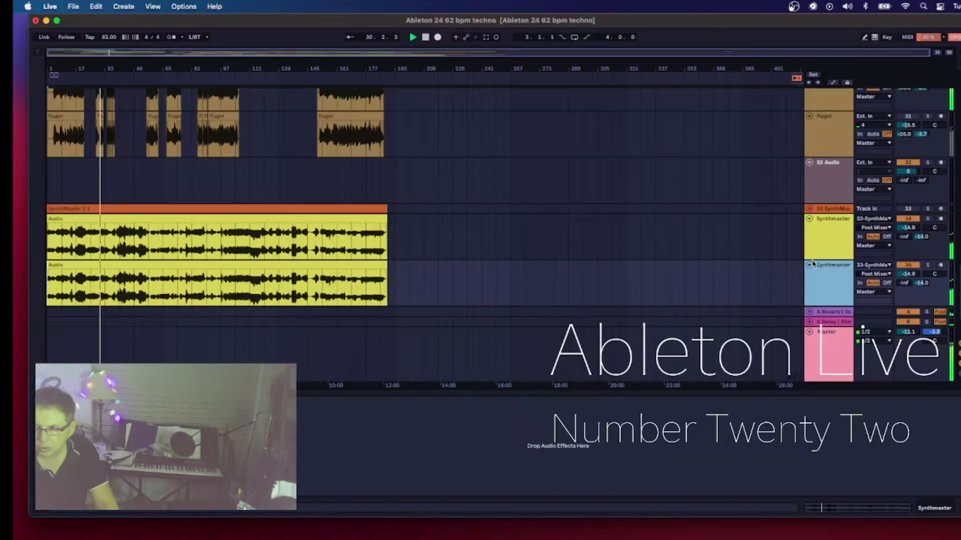
click(252, 262)
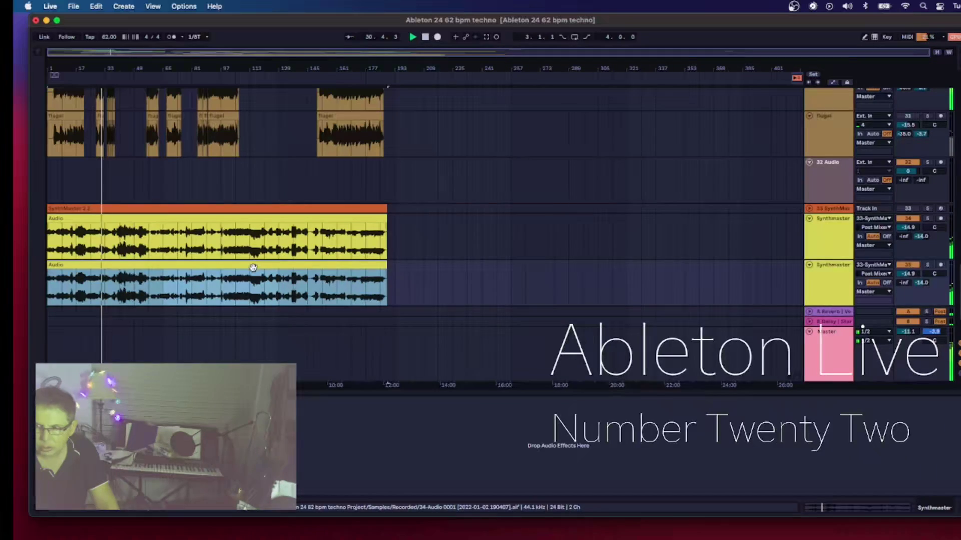
right_click(257, 270)
click(288, 295)
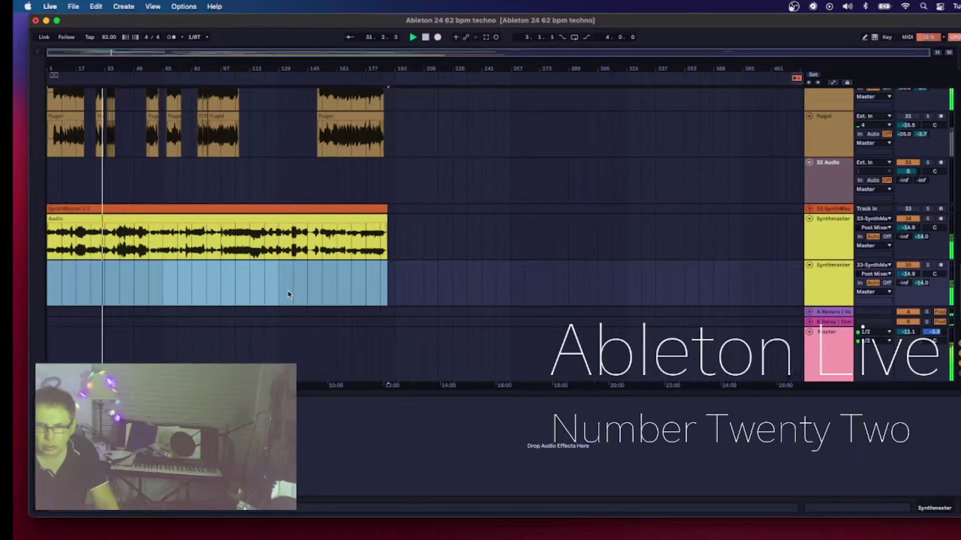
Step: Arm the duplicated Synthmaster audio track for recording, and fold and unfold it
click(940, 266)
click(830, 271)
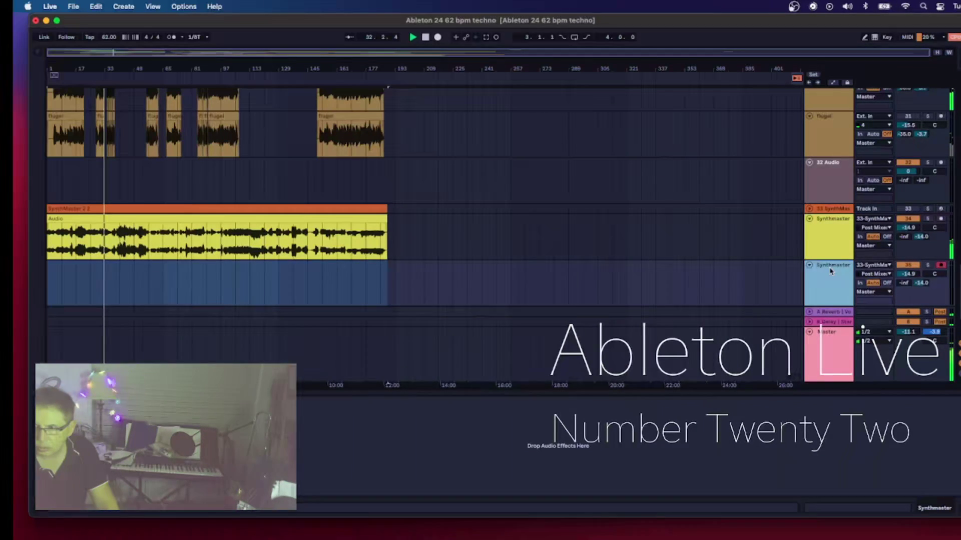
click(835, 269)
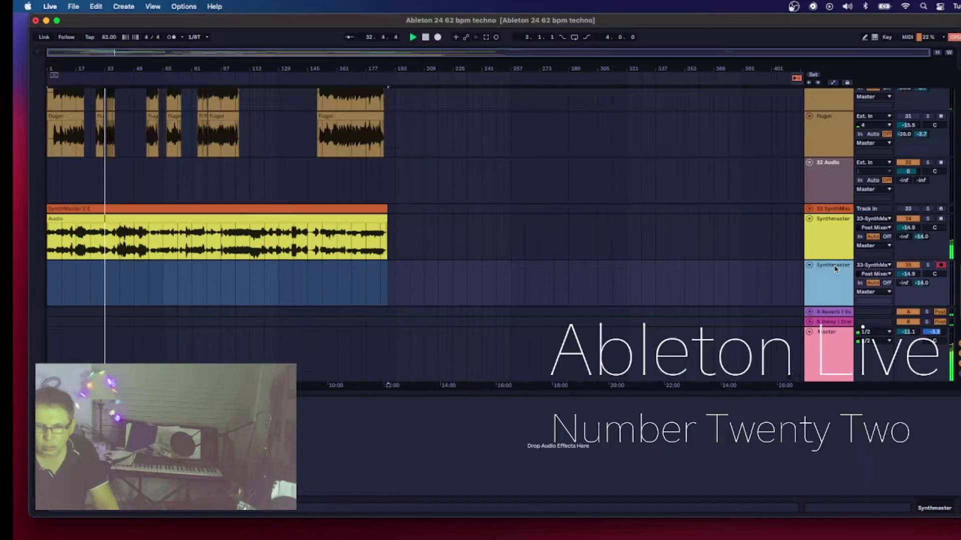
click(835, 269)
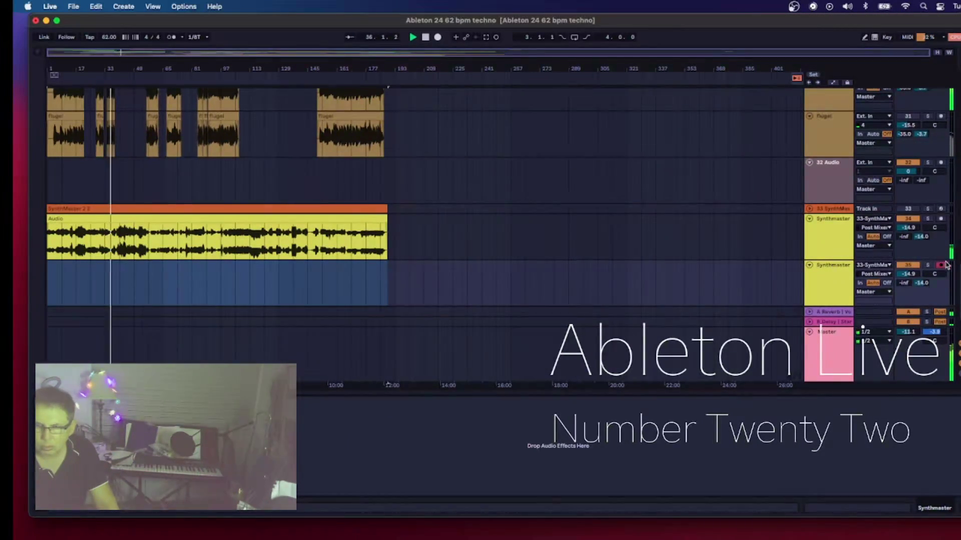
click(811, 267)
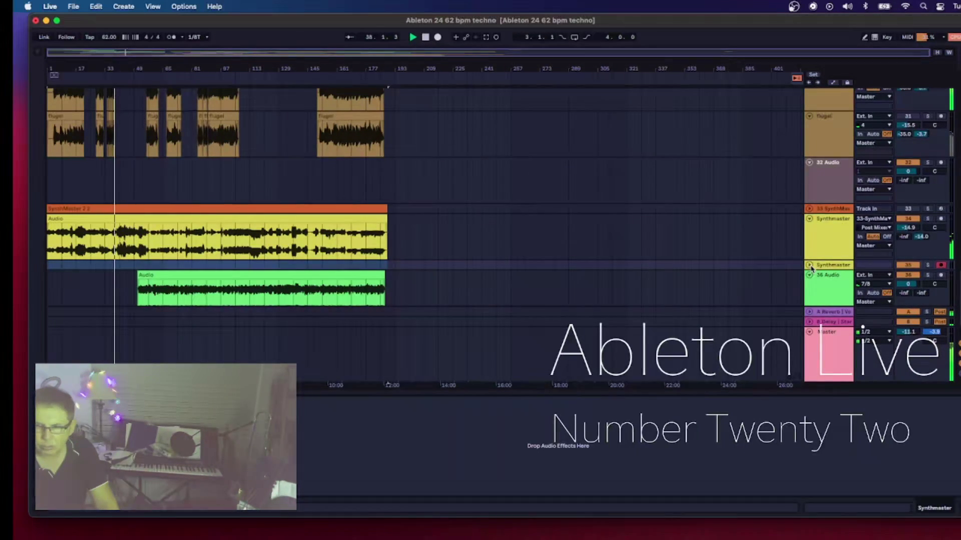
click(810, 266)
Step: Delete the duplicated Synthmaster audio track
right_click(824, 270)
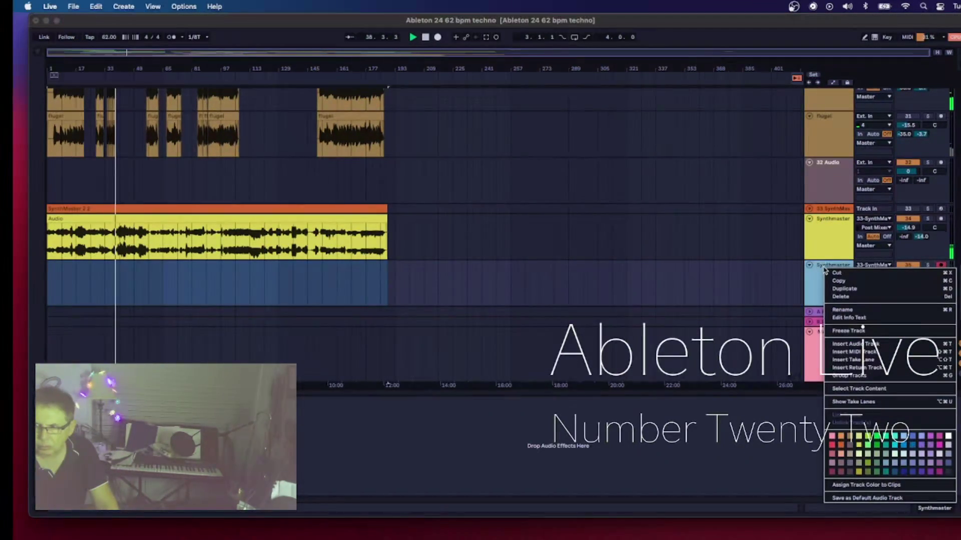
click(813, 283)
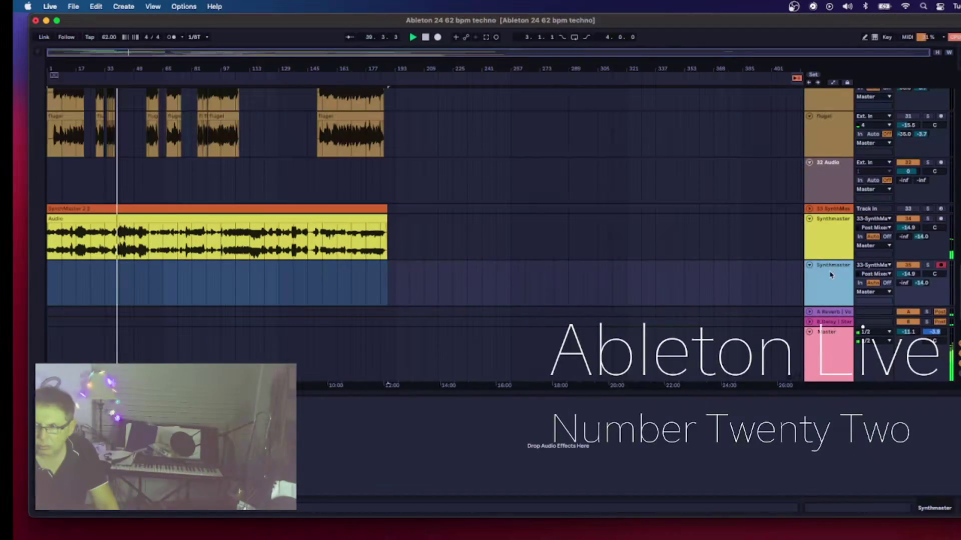
right_click(830, 275)
click(861, 313)
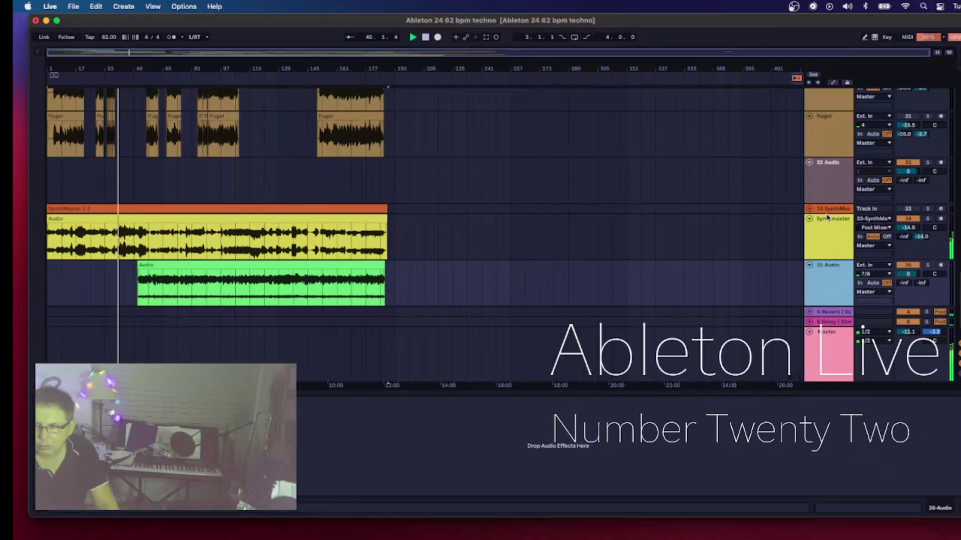
Step: Unfold the 33 SynthMaster MIDI track and duplicate it together with its clip
click(809, 209)
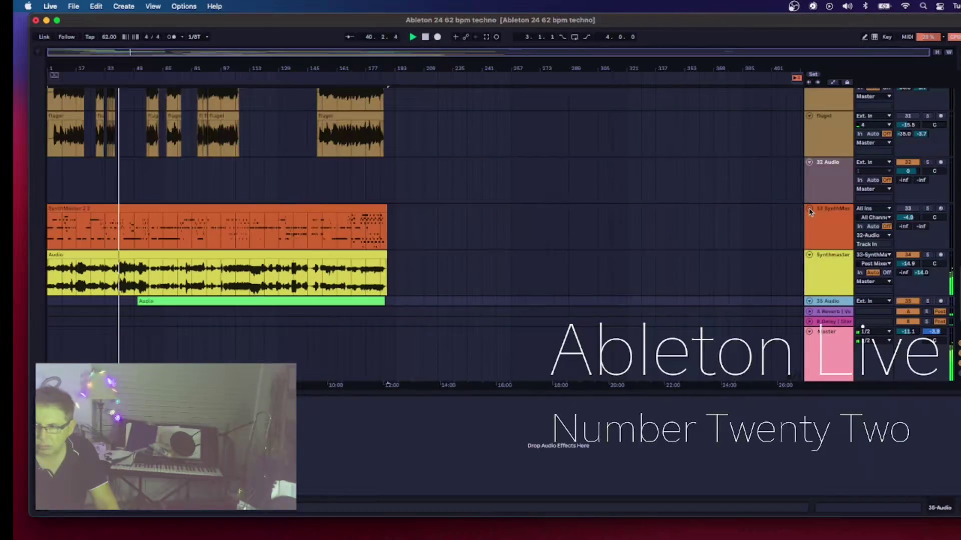
click(835, 223)
right_click(836, 223)
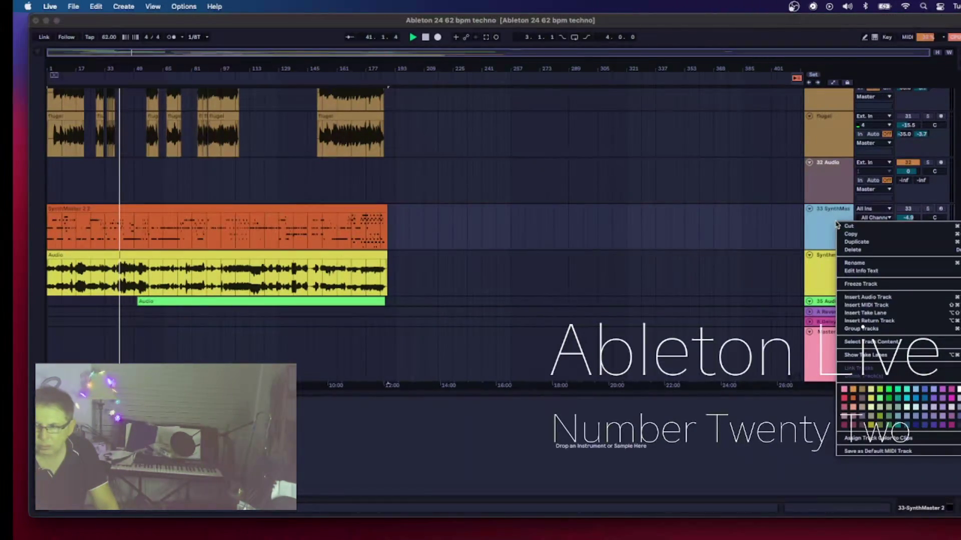
click(849, 242)
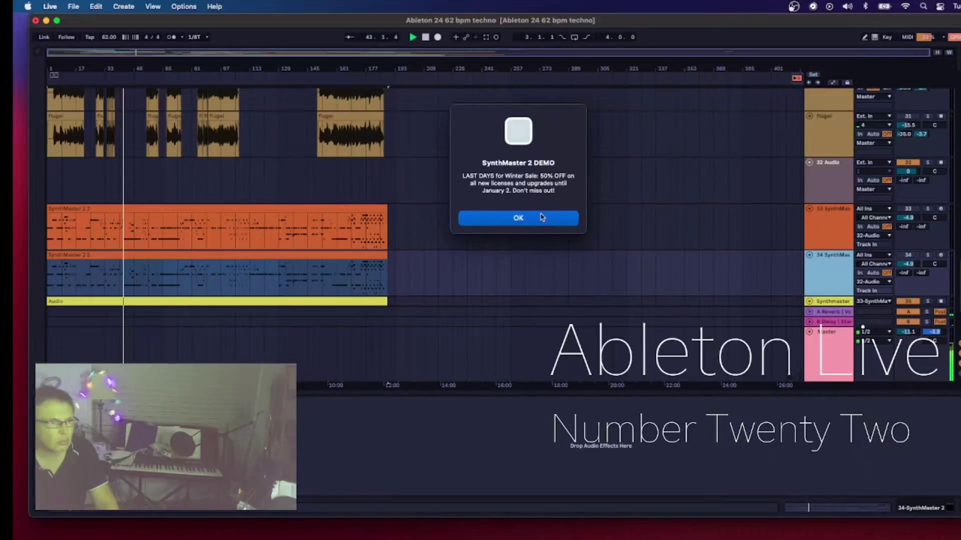
Step: Dismiss the SynthMaster 2 demo notice and close the SynthMaster web pages in Firefox
click(544, 221)
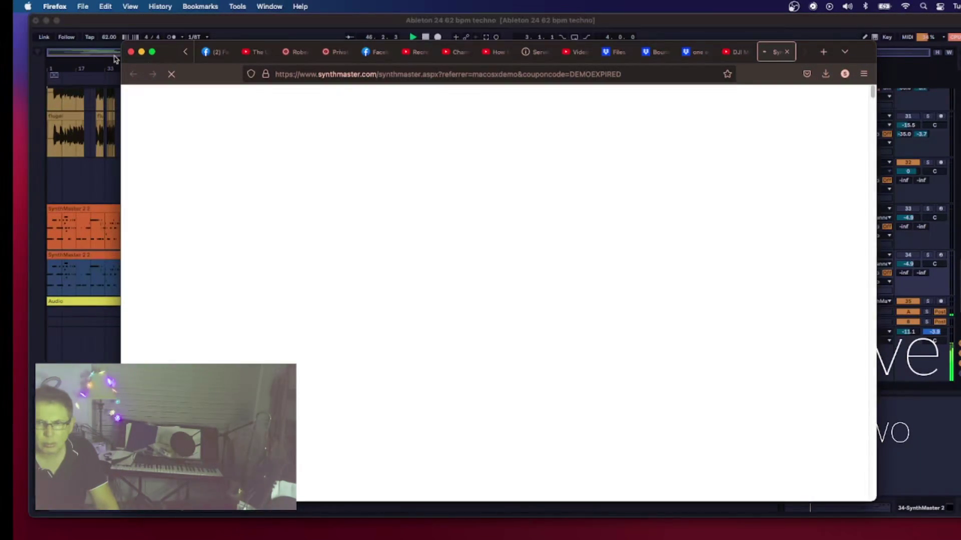
click(142, 52)
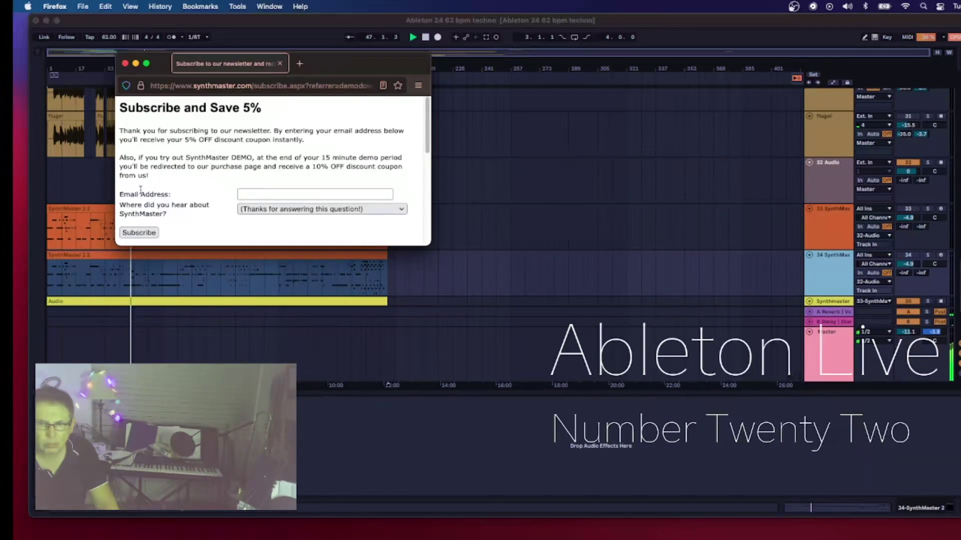
click(125, 63)
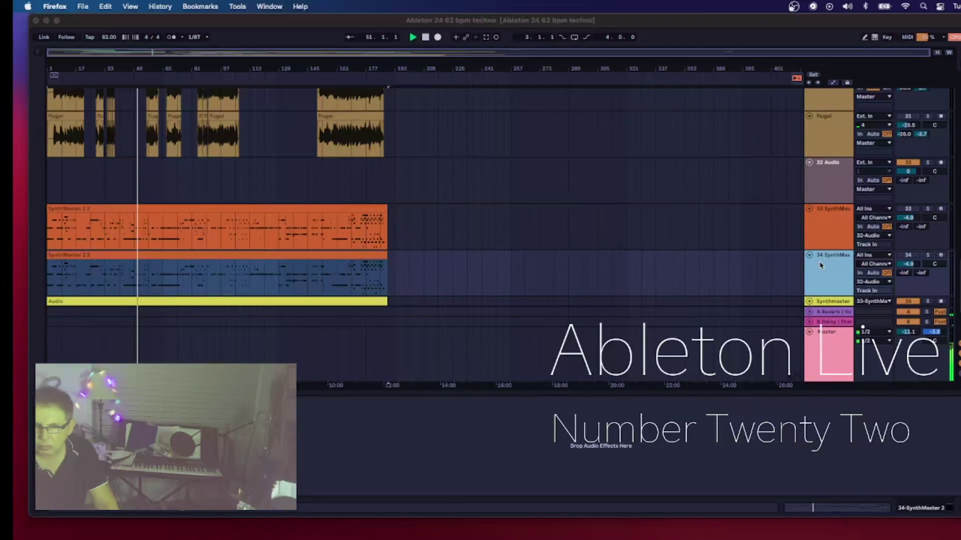
Step: Arm the duplicated 34 SynthMaster MIDI track, set its monitoring to In, and select its clip
click(940, 256)
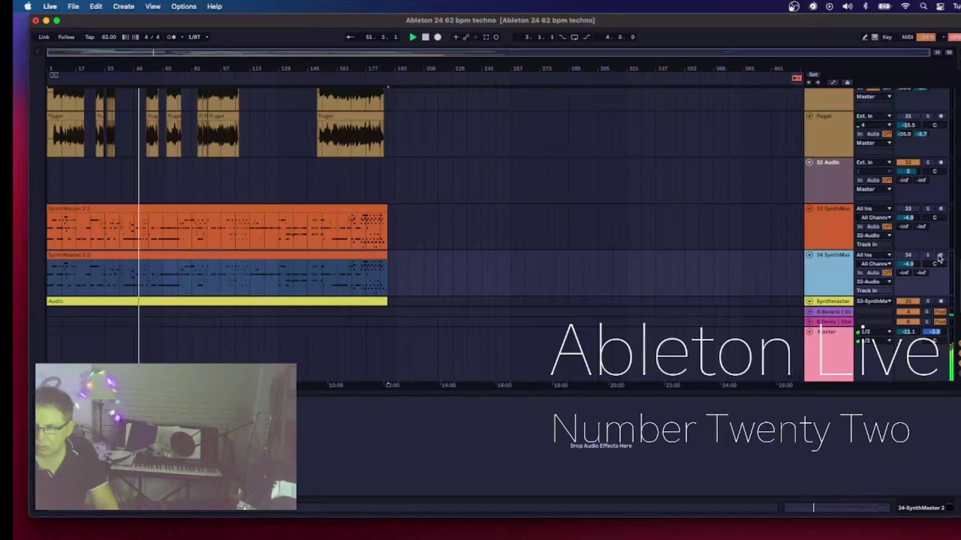
click(940, 256)
click(860, 273)
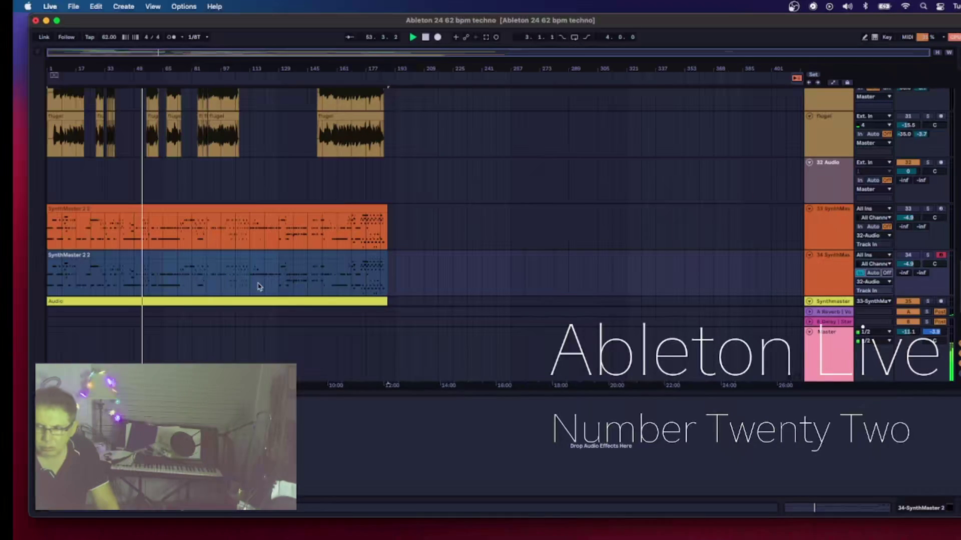
click(236, 258)
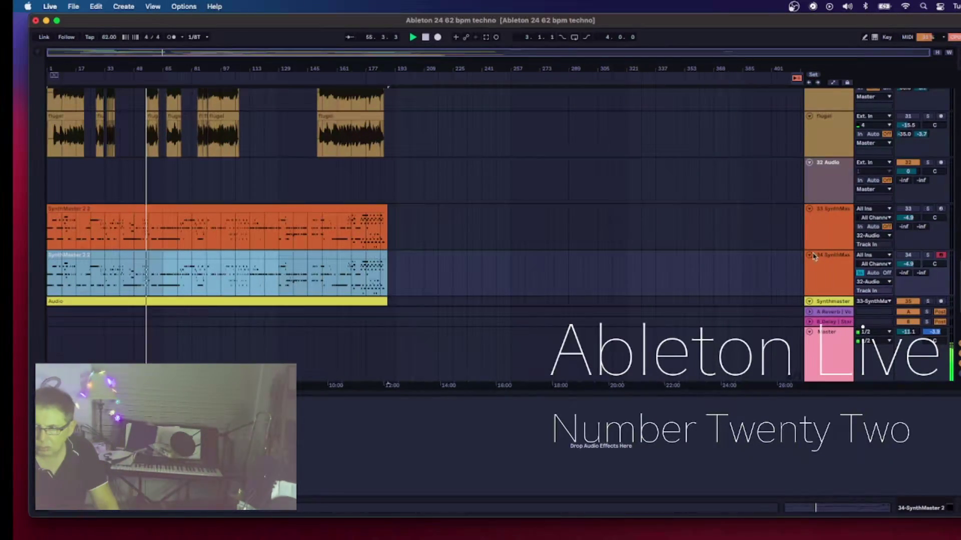
Step: Delete the duplicated 34 SynthMaster MIDI track
right_click(828, 265)
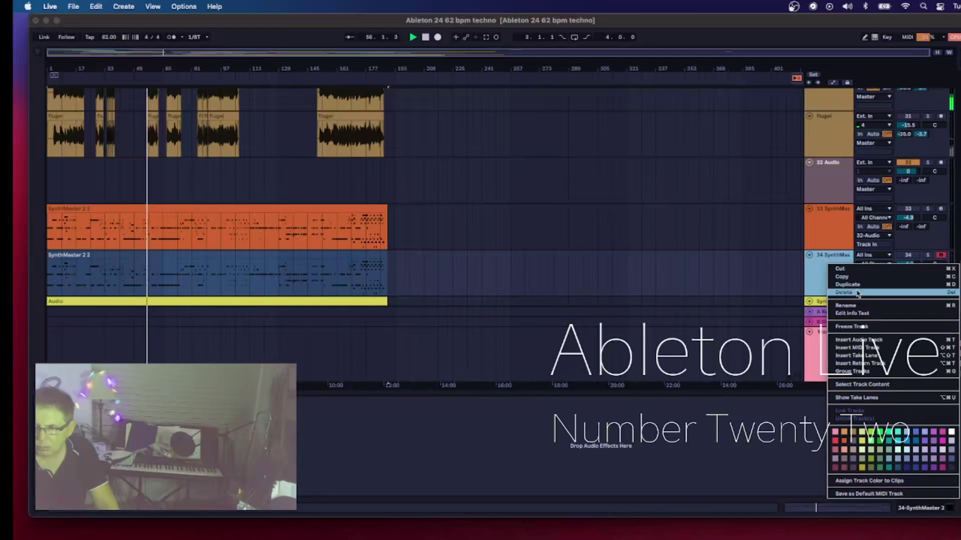
click(856, 291)
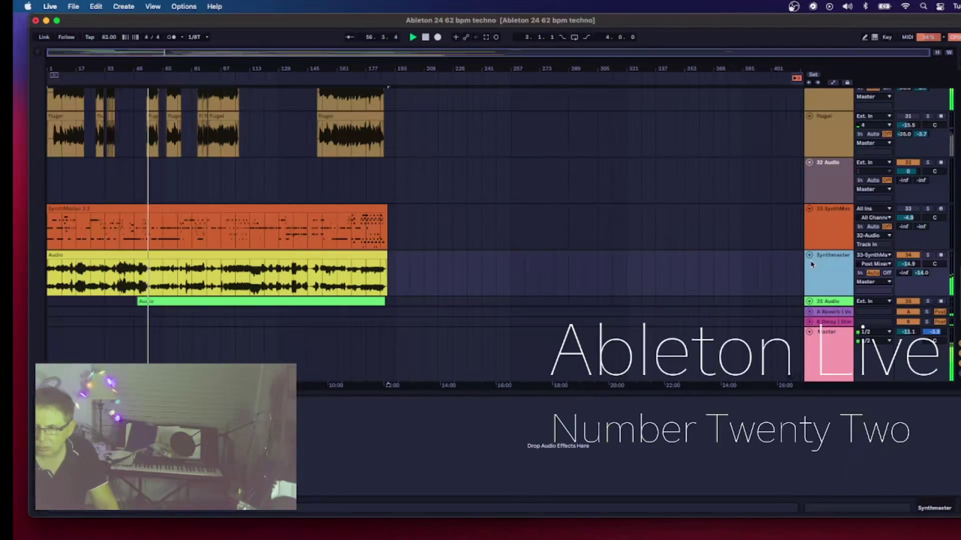
Step: Duplicate the Synthmaster audio track with its recorded clip and lower the volume of the upper copy, track 34
right_click(829, 262)
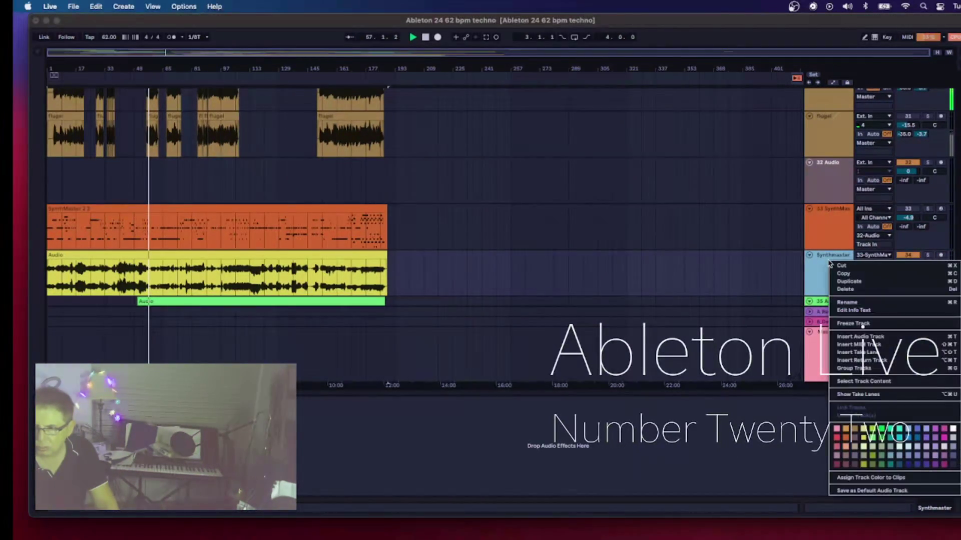
click(859, 282)
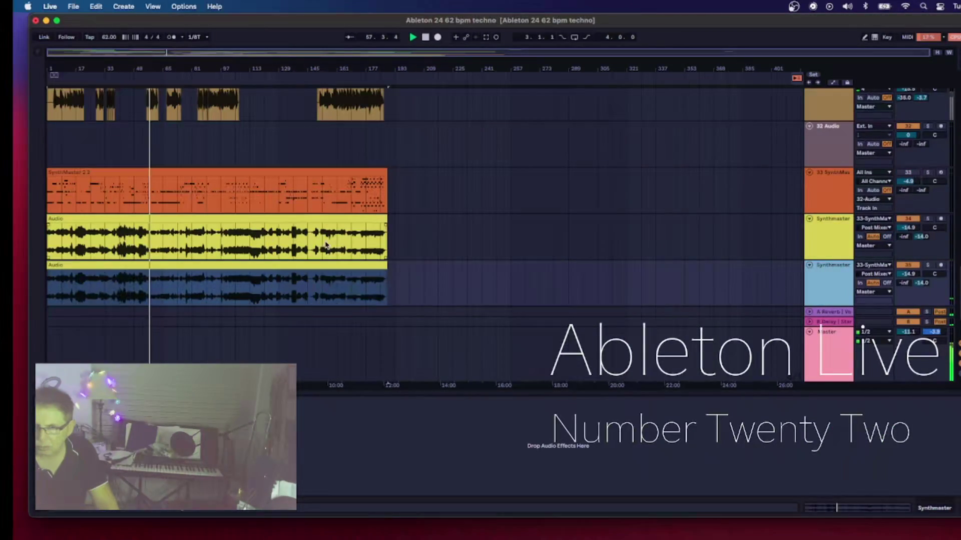
drag(910, 228, 910, 233)
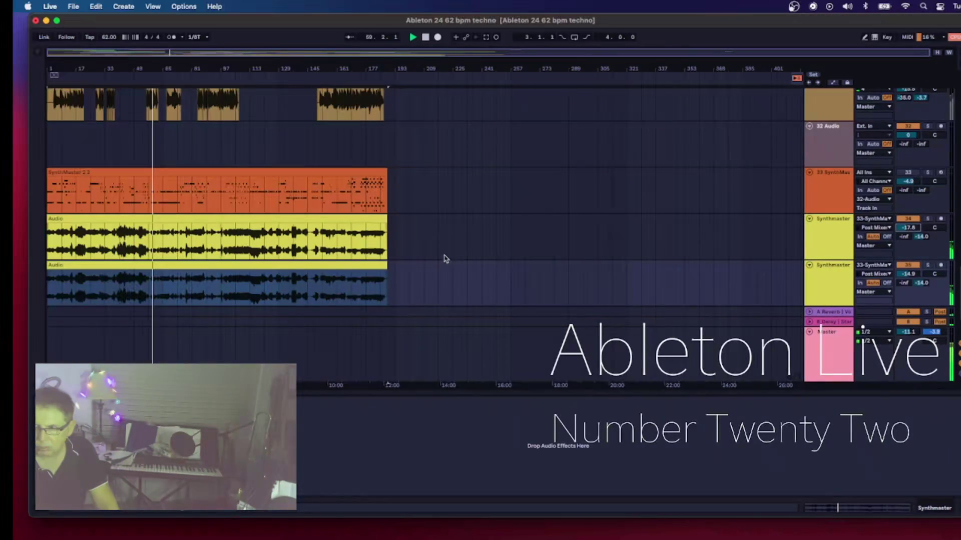
drag(914, 229, 913, 230)
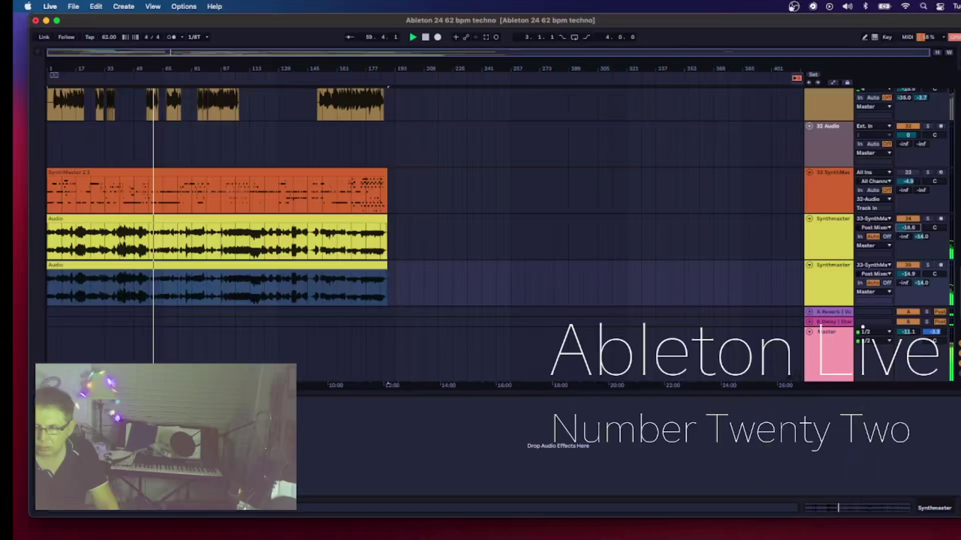
Step: Set the monitoring of the second flugel track, number 31, to Auto and activate the track
scroll(876, 264, up, 5)
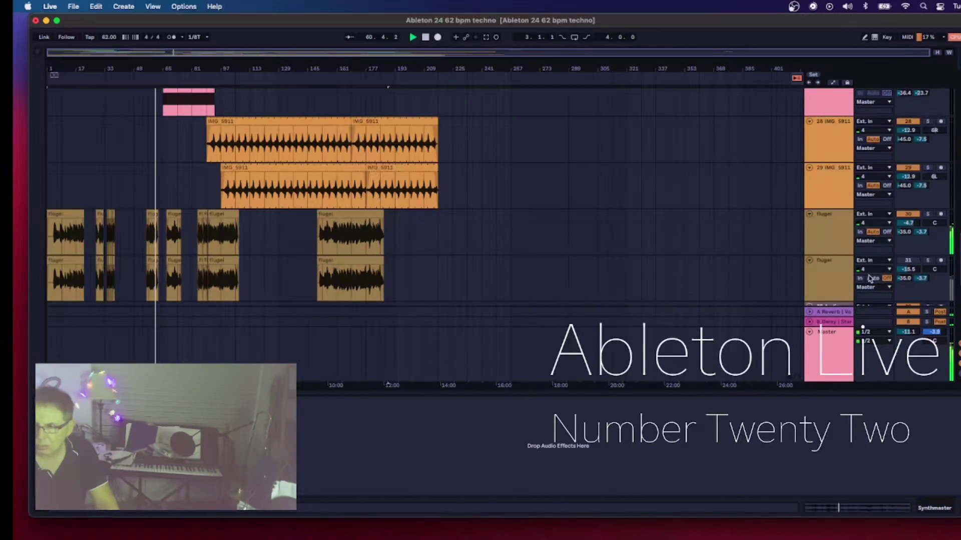
click(871, 278)
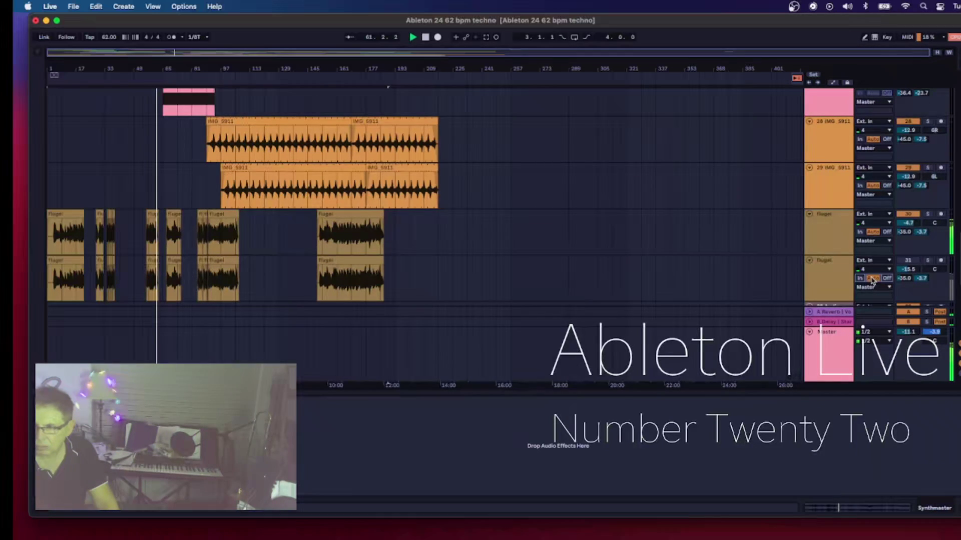
click(909, 261)
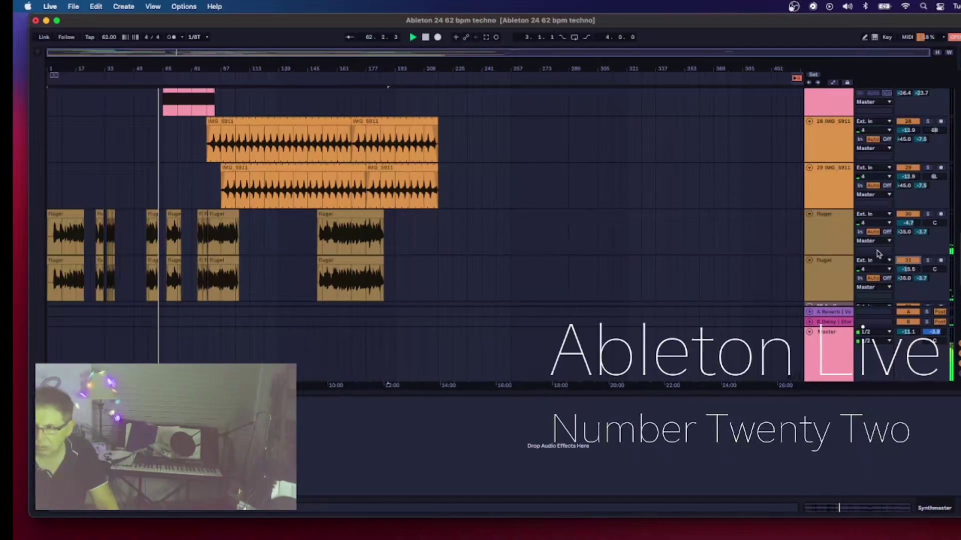
Step: Rename the green 36 Audio track as prs
scroll(838, 254, down, 5)
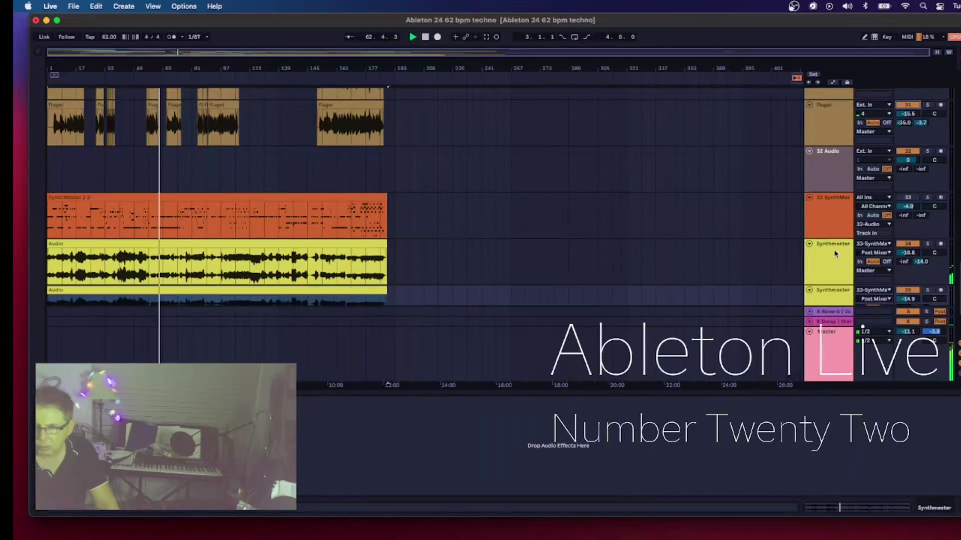
scroll(834, 254, down, 3)
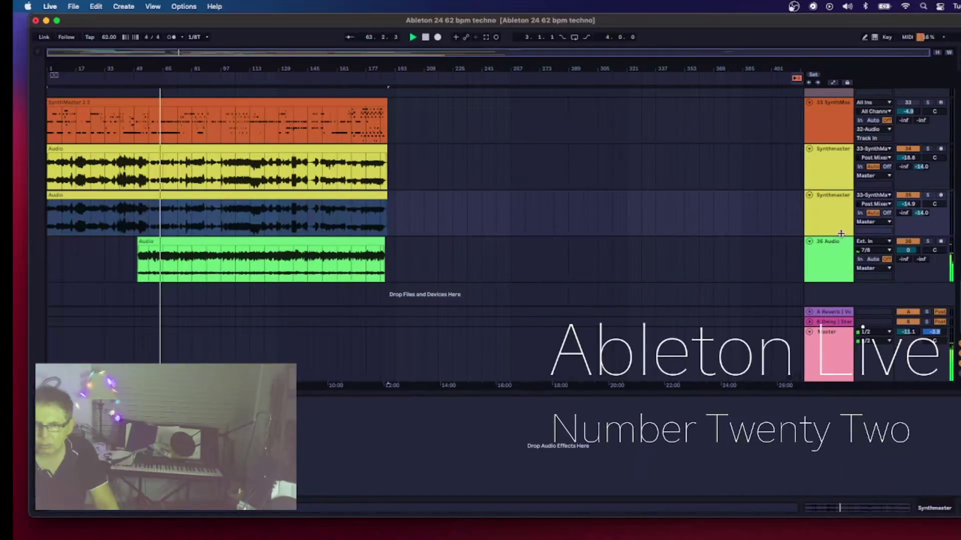
right_click(831, 244)
click(867, 285)
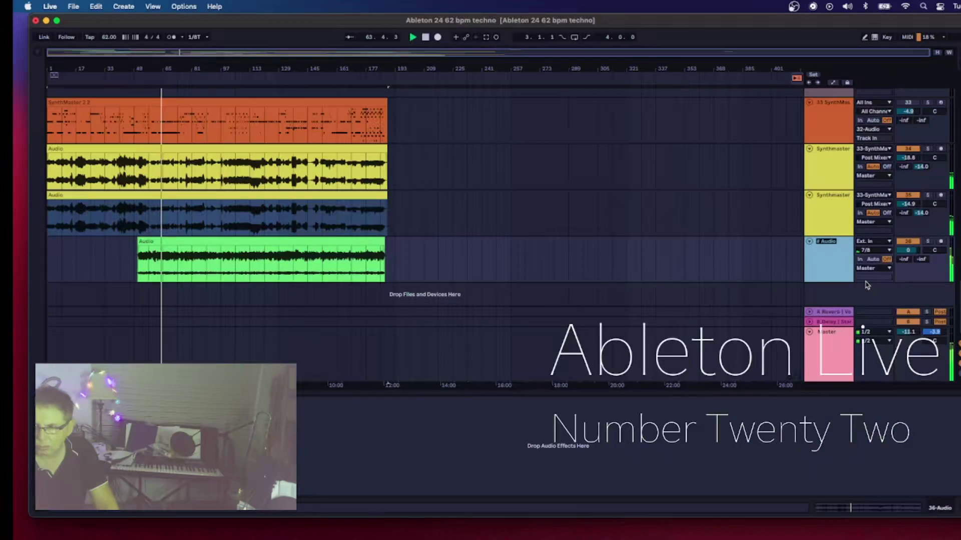
text(prs)
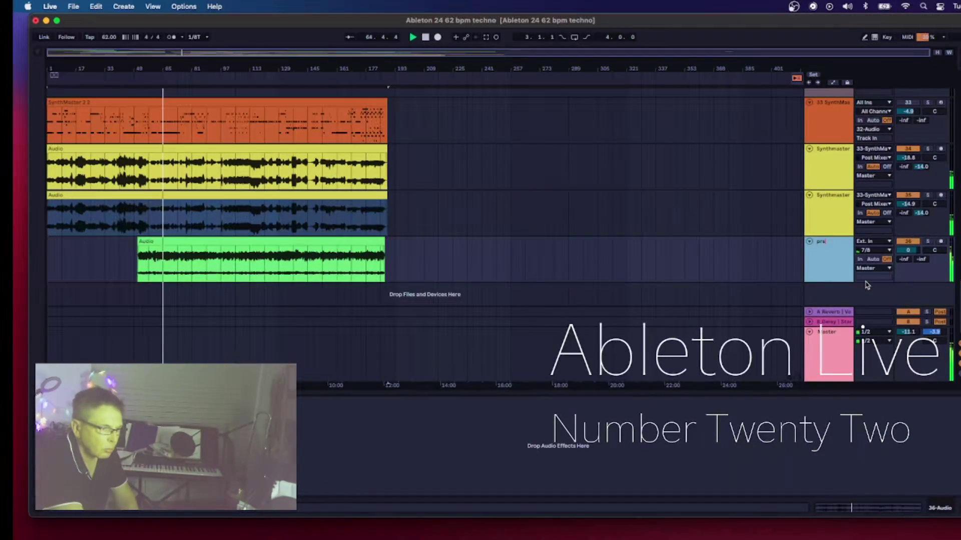
key(Return)
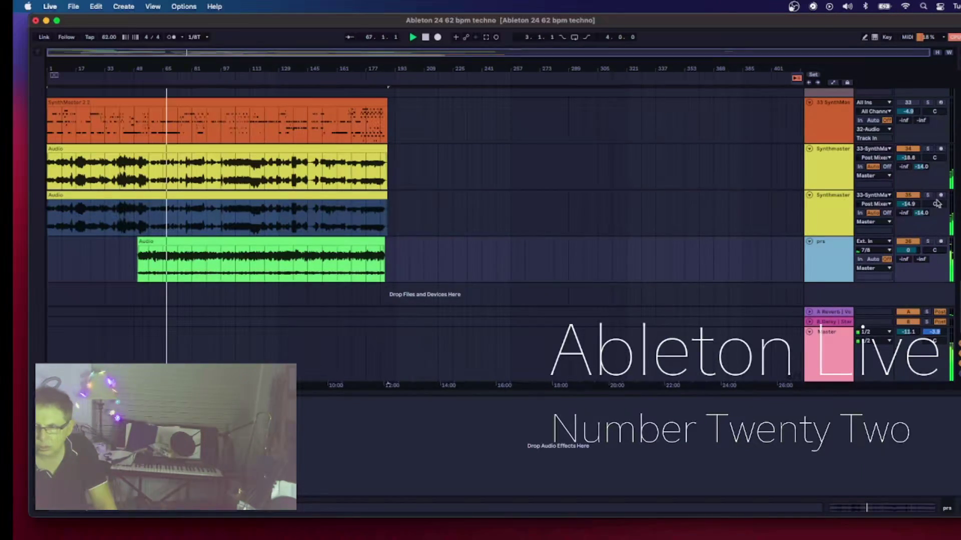
Step: Move the clip on the duplicated Synthmaster track about 8 bars later and open it in the clip view
click(237, 201)
drag(239, 204, 251, 208)
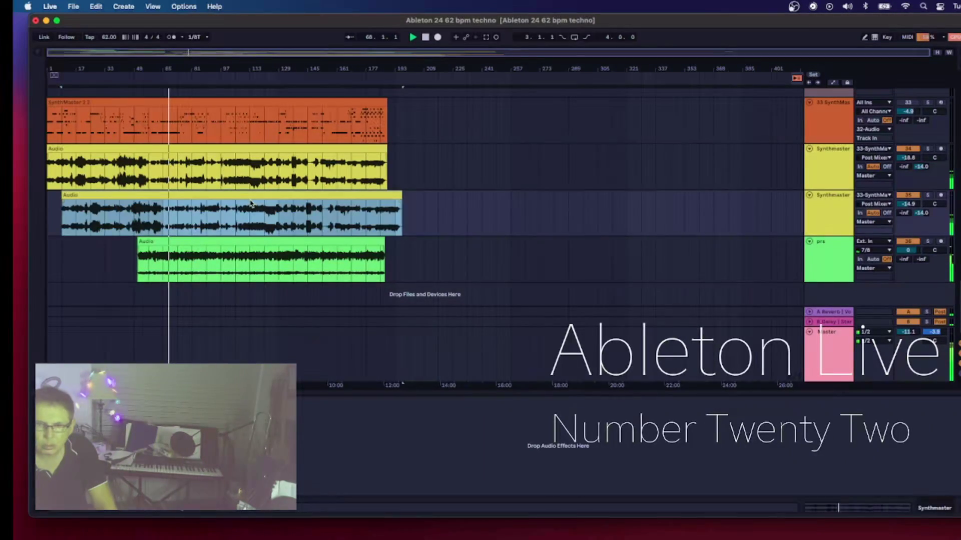
double_click(223, 203)
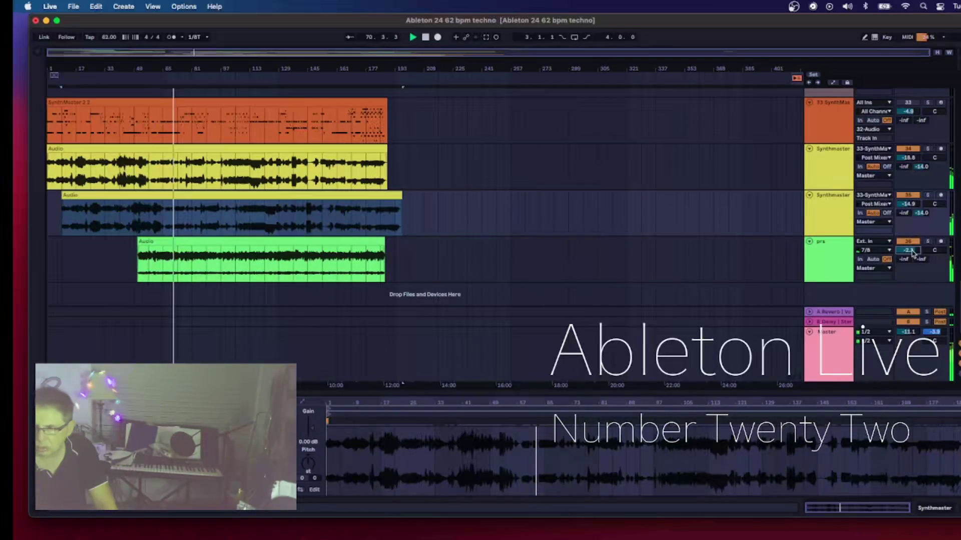
Step: Lower the prs track's volume to -3.6 dB and deactivate the second flugel track, number 31
mouse_move(908, 250)
mouse_down()
mouse_move(922, 258)
mouse_move(908, 253)
mouse_up()
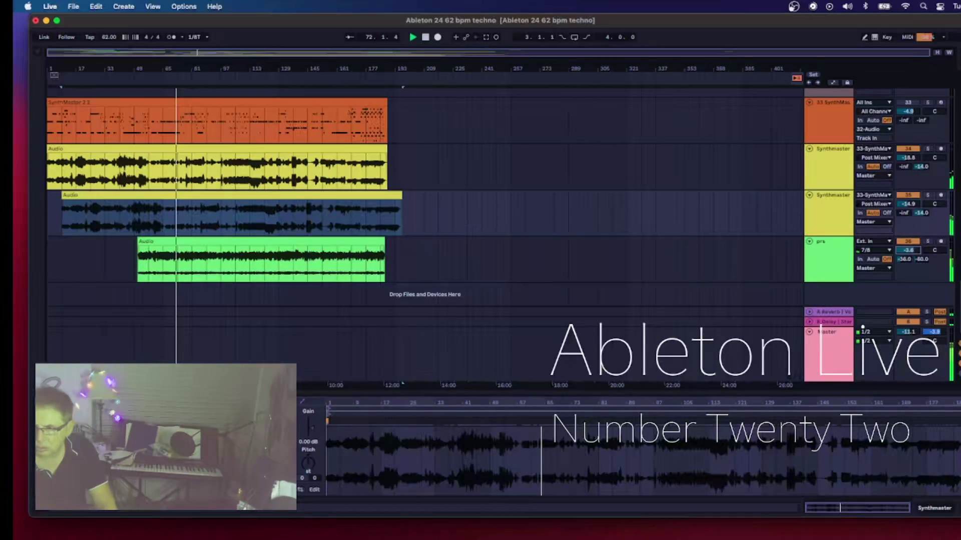
scroll(905, 168, up, 5)
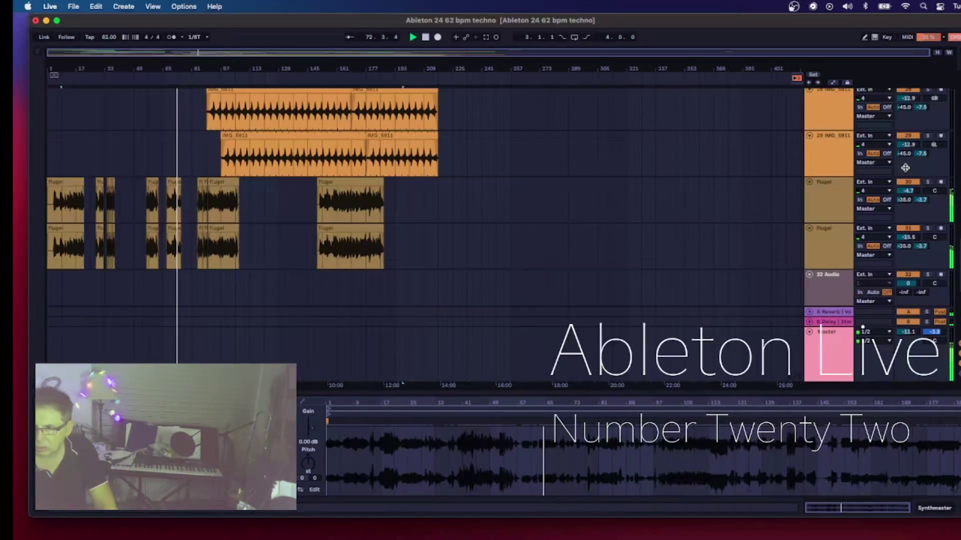
click(908, 229)
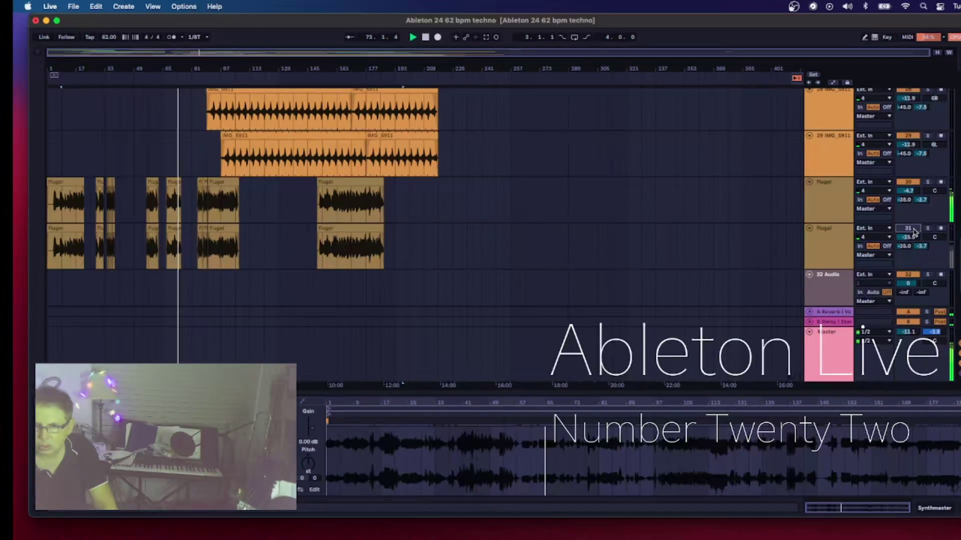
Step: Fold the duplicated Synthmaster track, number 35
scroll(881, 193, down, 5)
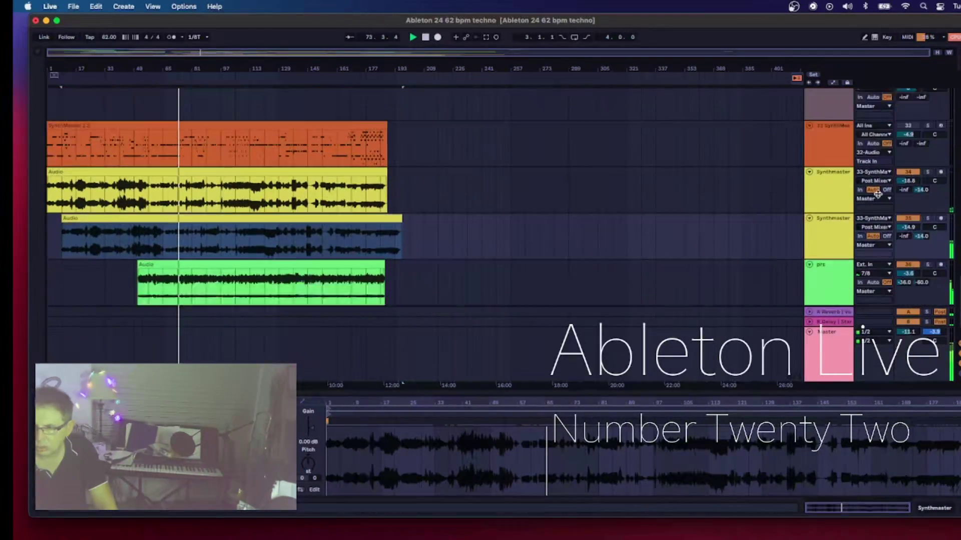
scroll(878, 194, down, 1)
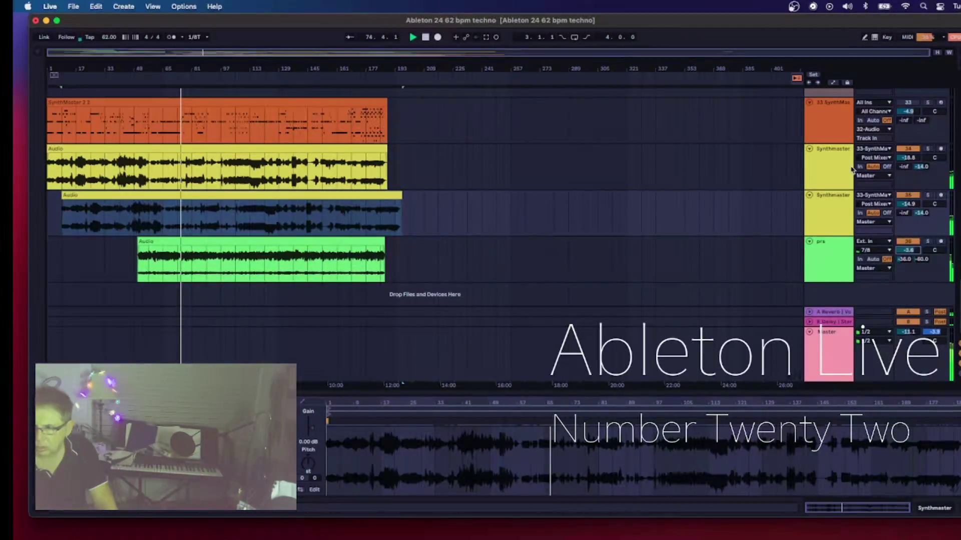
scroll(852, 171, up, 8)
scroll(852, 171, down, 8)
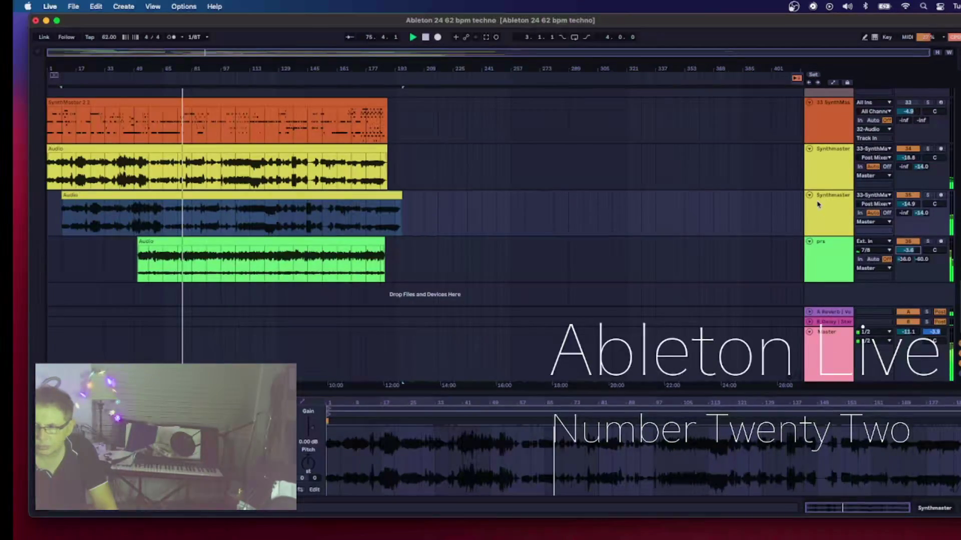
click(809, 195)
Step: Unfold the 17 Slowly Evo track to show its Ethereal Pads clips
scroll(827, 180, up, 3)
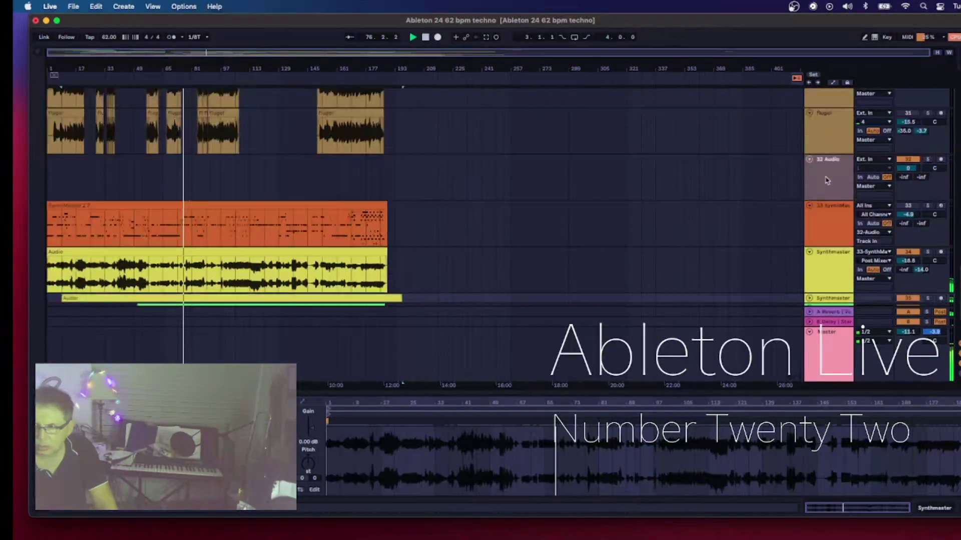
scroll(826, 180, up, 6)
scroll(826, 180, up, 4)
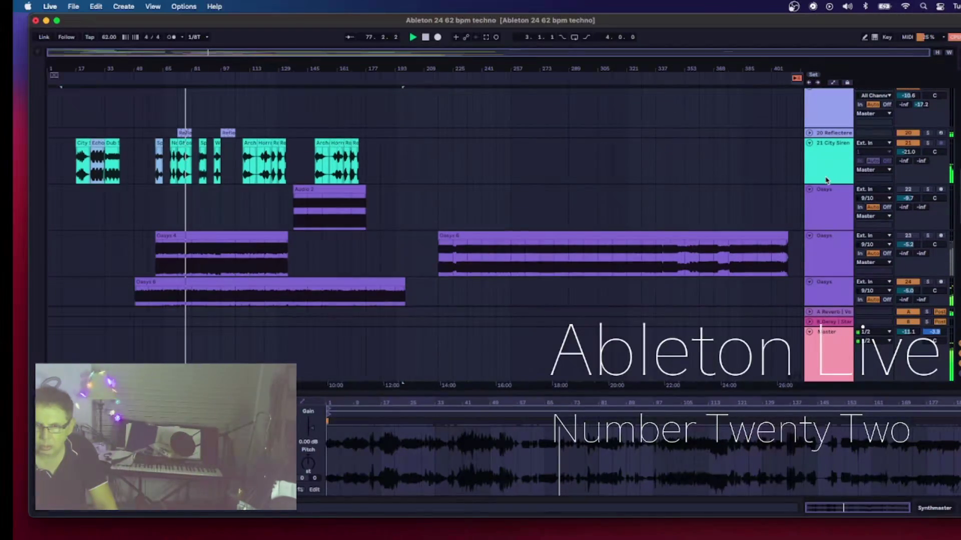
scroll(826, 180, up, 3)
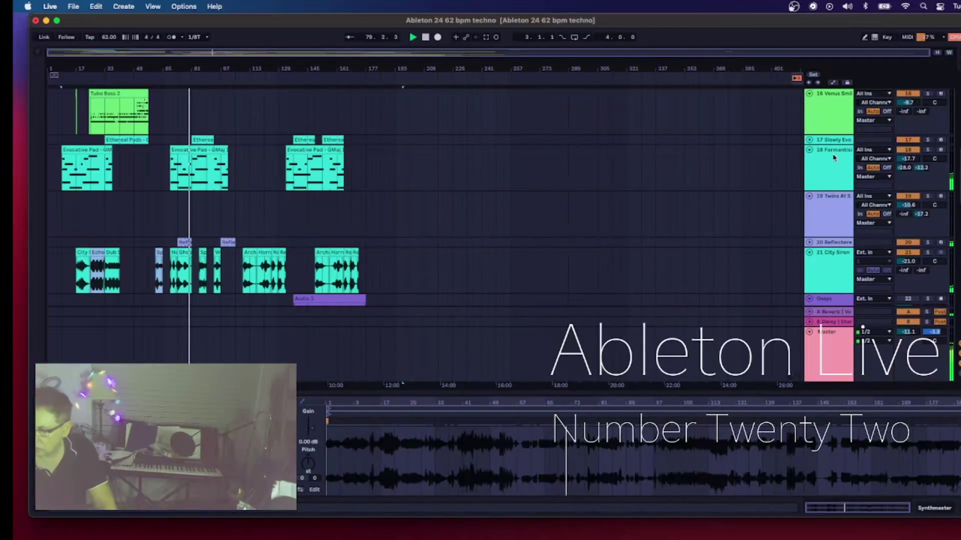
click(809, 140)
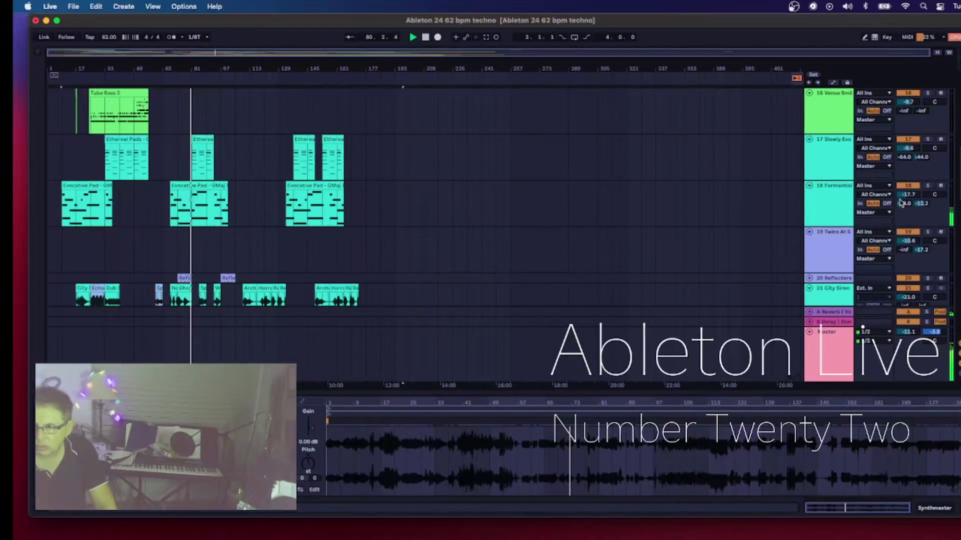
Step: Lower the volume of the track 18 Evocative Pad part to -19.3 dB
scroll(888, 245, down, 5)
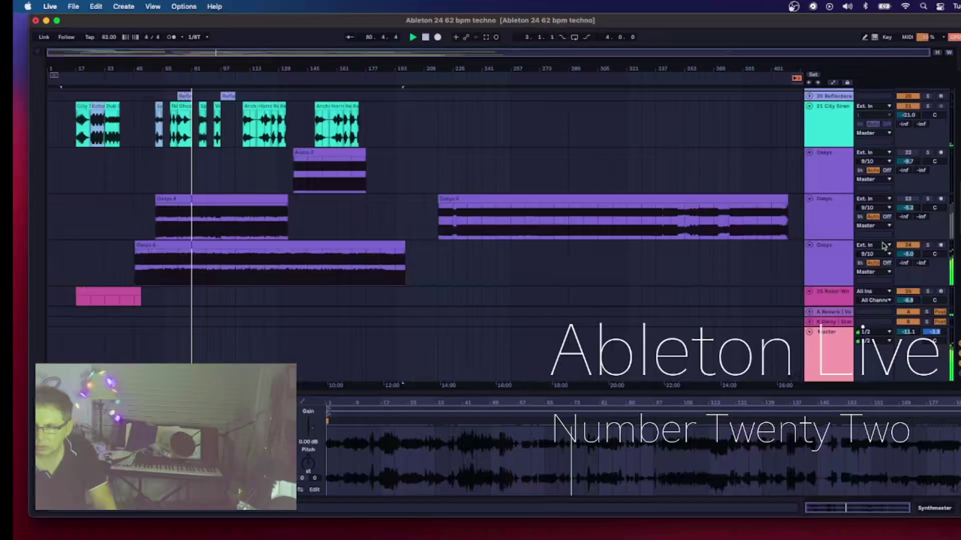
scroll(886, 245, up, 8)
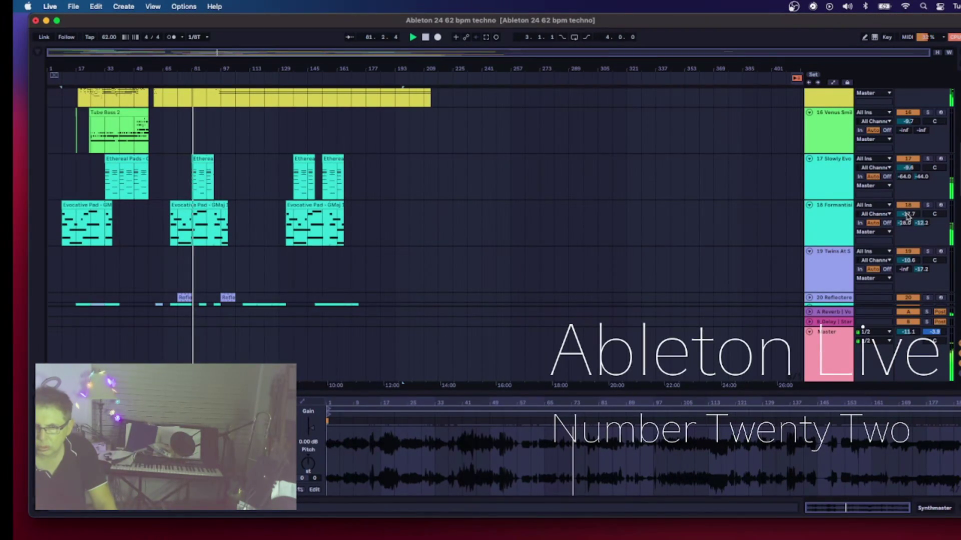
drag(908, 214, 909, 220)
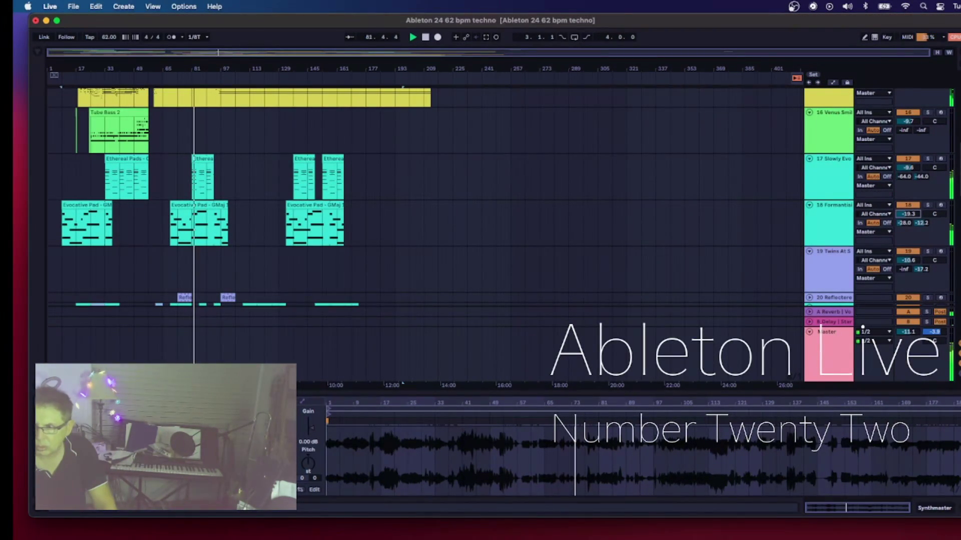
Step: Raise the prs track's volume to about -1.8 dB and set its monitoring to Auto
scroll(843, 249, down, 10)
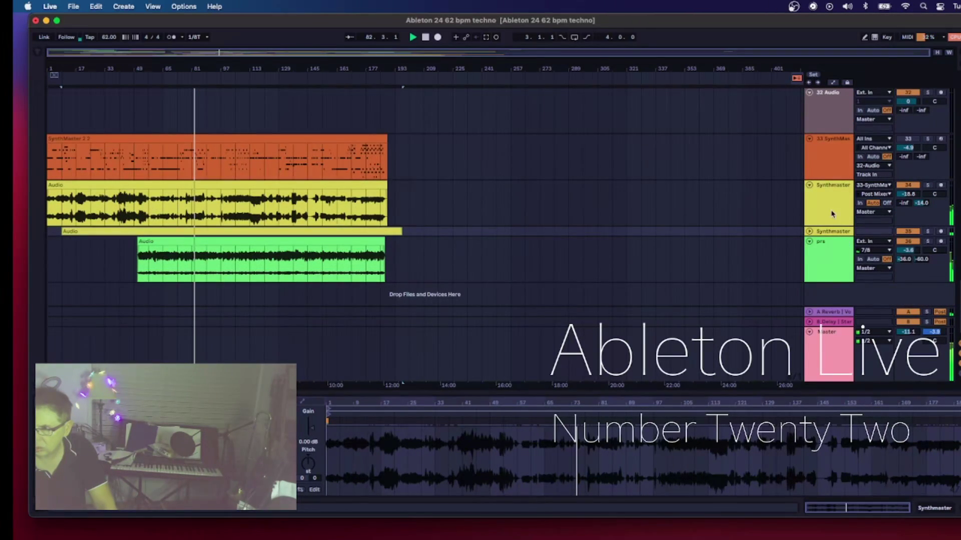
drag(908, 250, 908, 245)
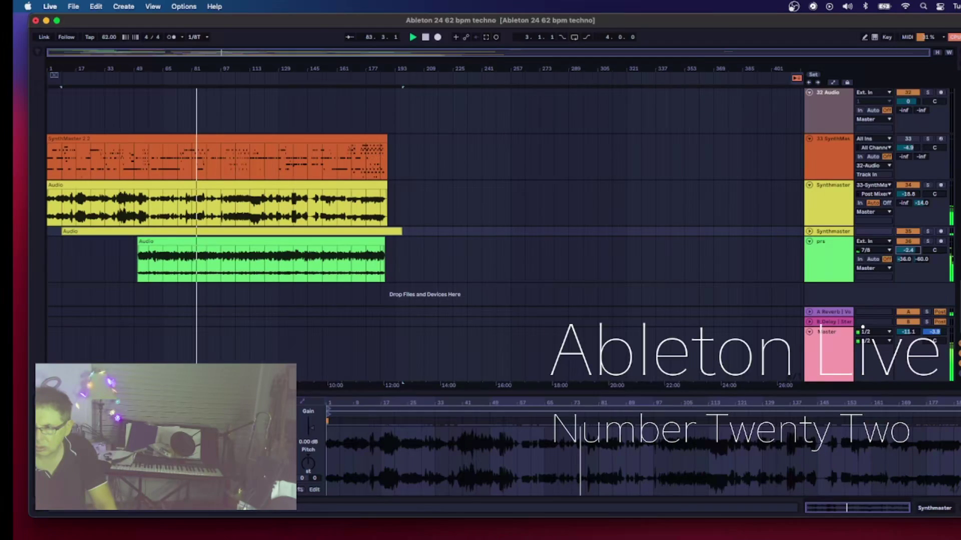
click(873, 259)
drag(916, 252, 915, 250)
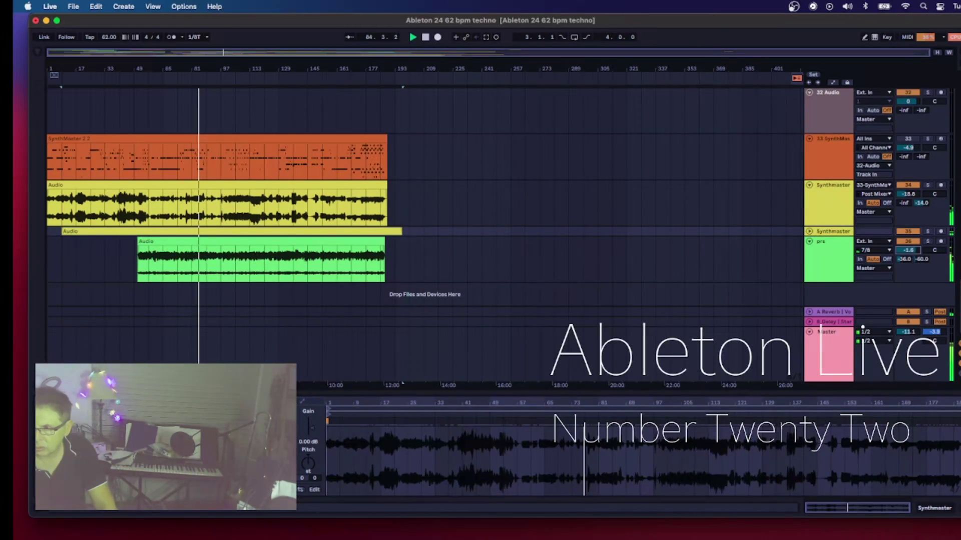
Step: Review the layered tracks higher up in the arrangement and reactivate the second flugel track, number 31
scroll(876, 219, up, 10)
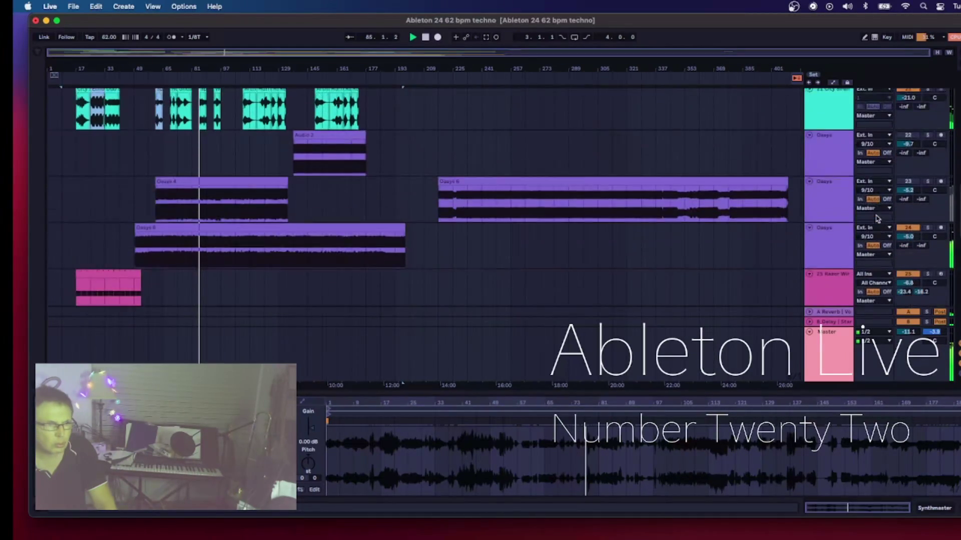
scroll(877, 218, up, 10)
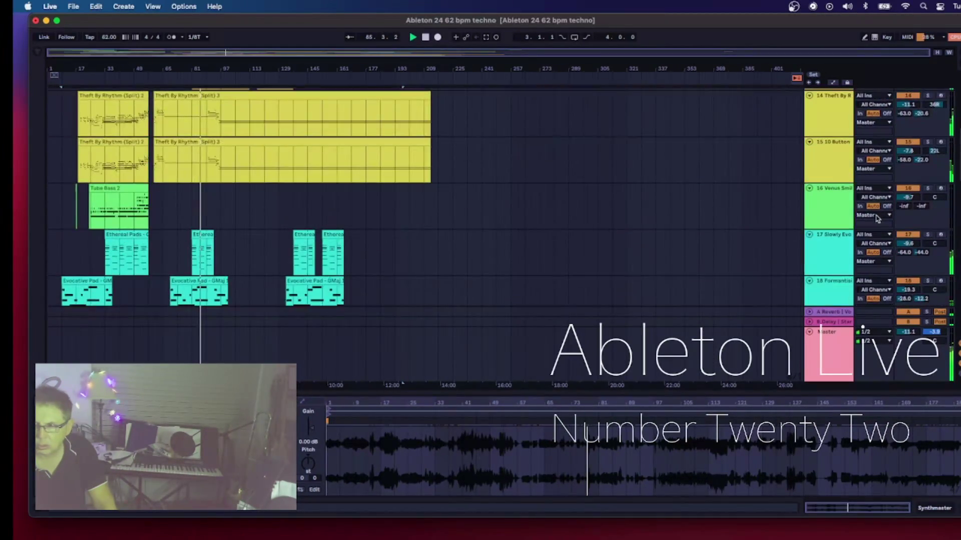
scroll(876, 219, up, 5)
scroll(876, 218, down, 10)
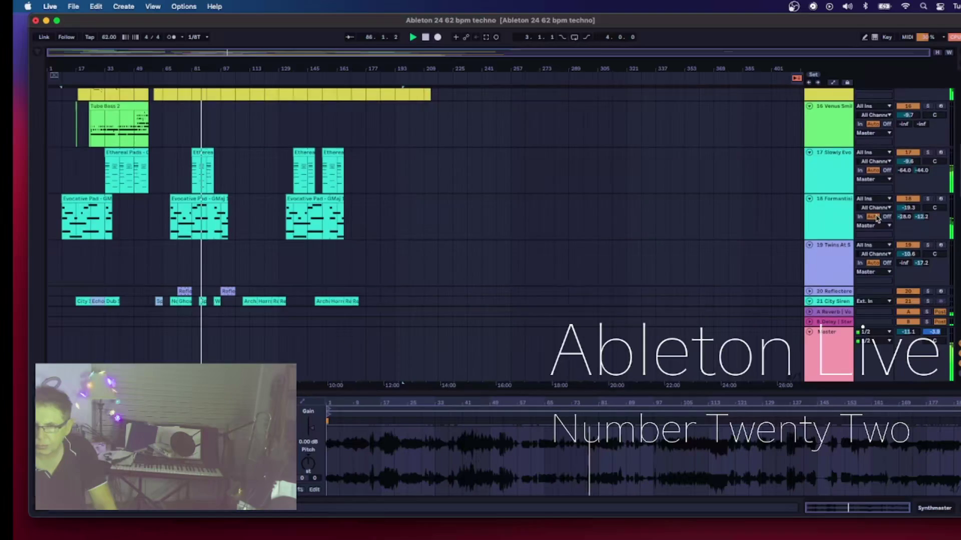
scroll(877, 219, down, 10)
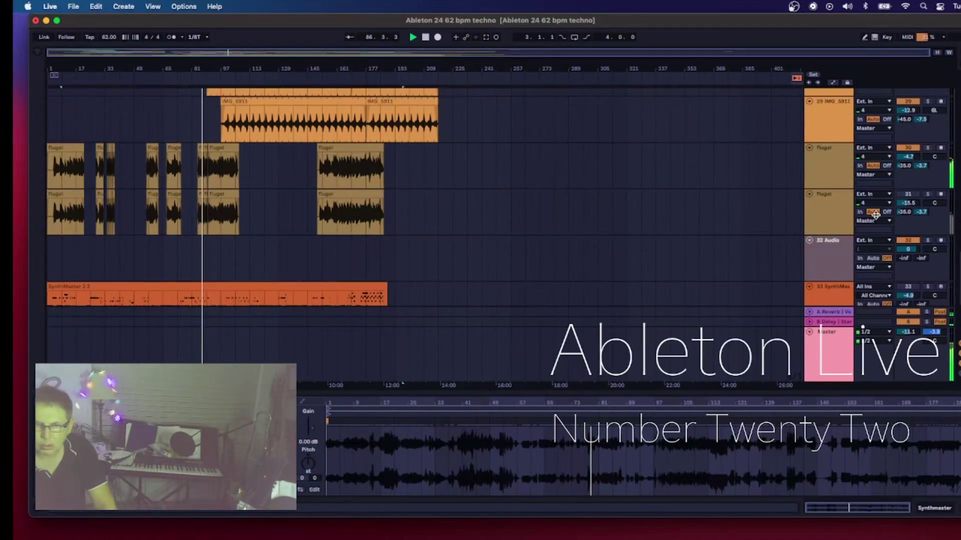
click(906, 195)
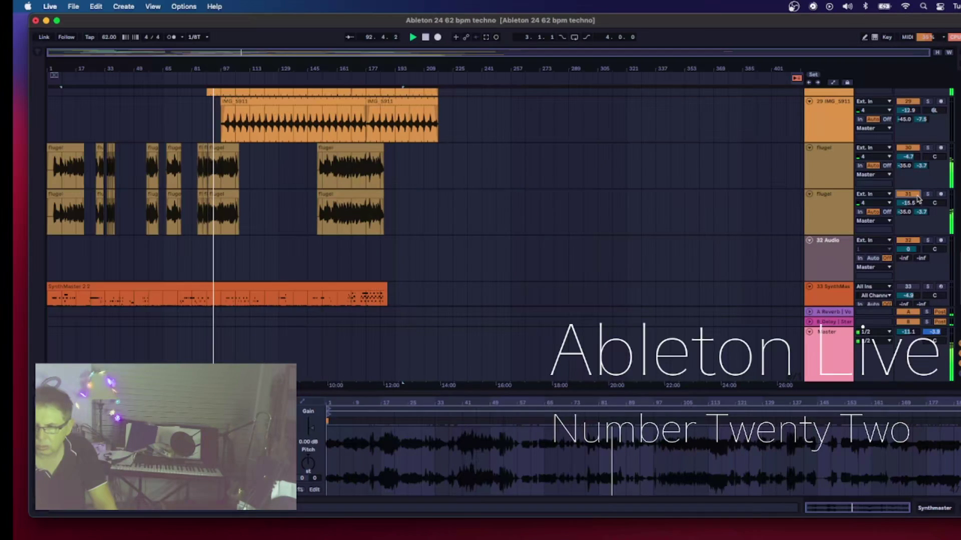
Step: Mute and reactivate the second flugel track, number 31, several times to compare the part with and without doubling
click(915, 196)
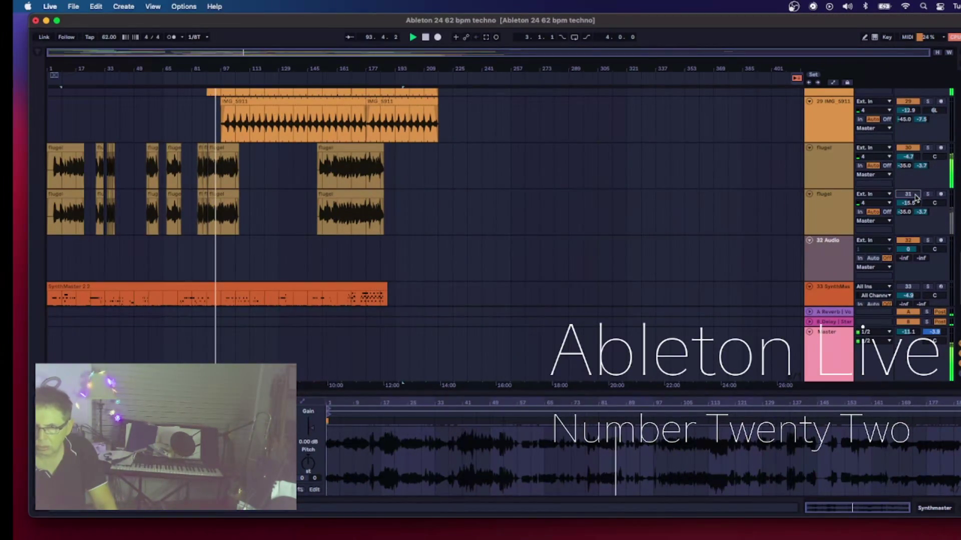
click(915, 197)
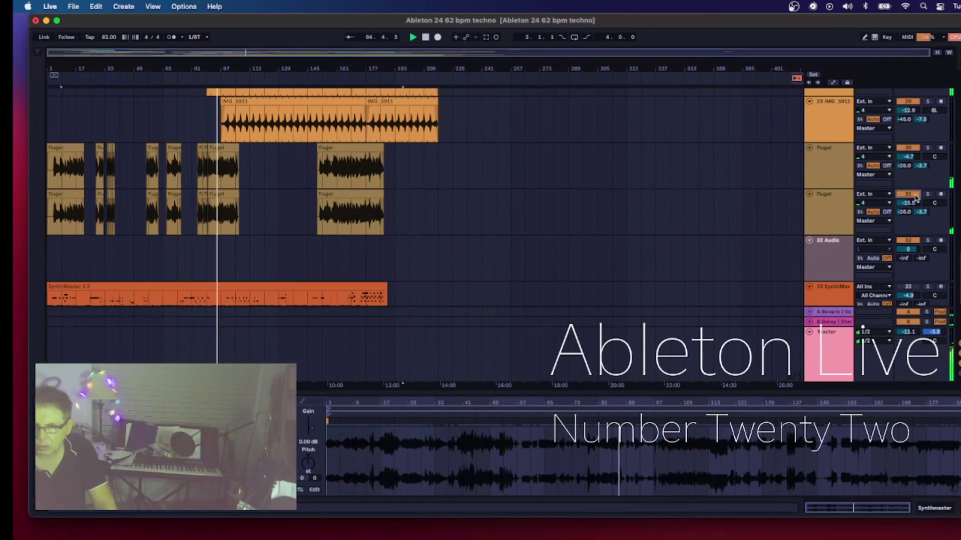
click(915, 197)
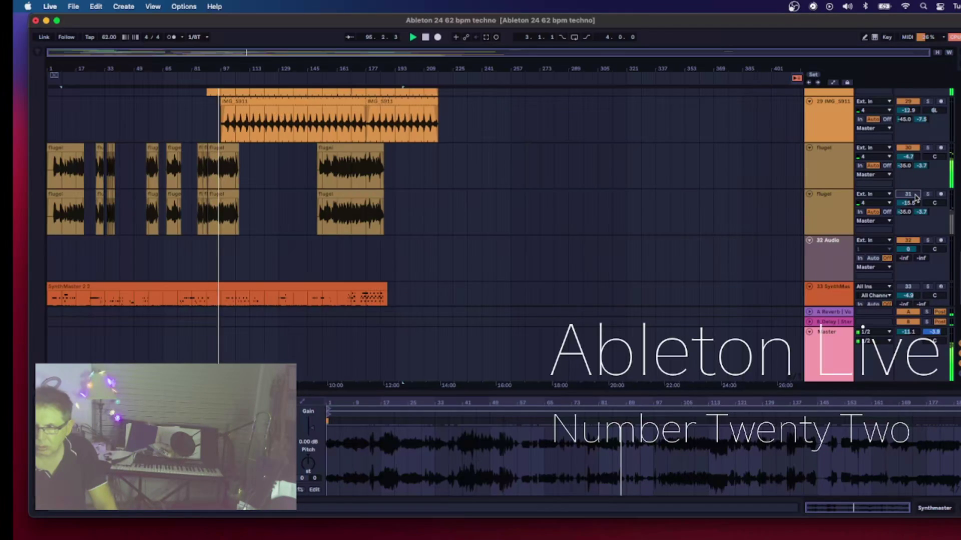
click(915, 196)
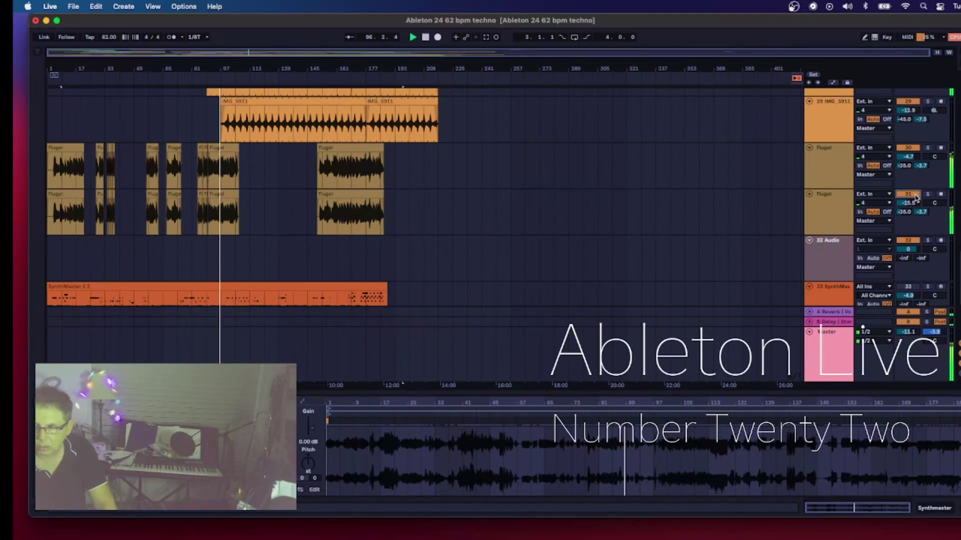
click(915, 196)
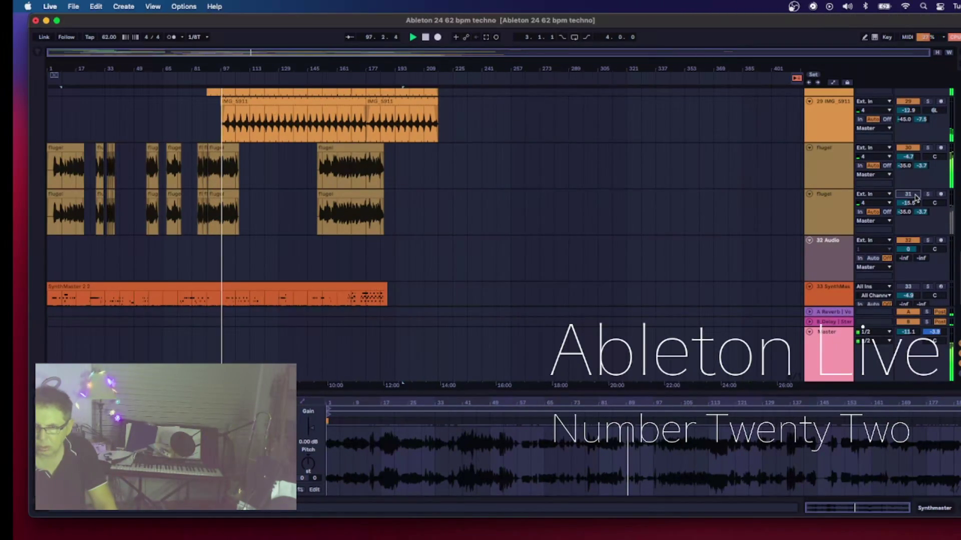
click(915, 197)
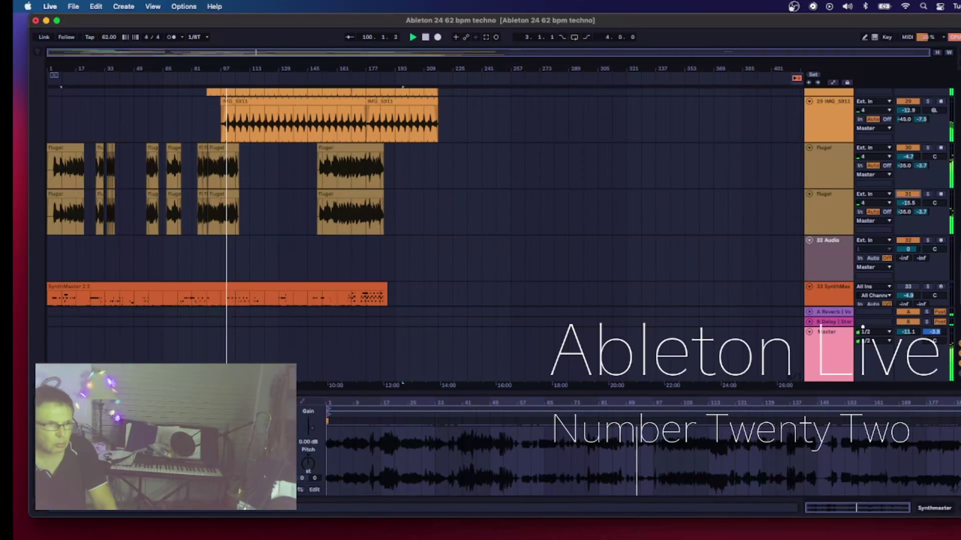
key(super+shift+5)
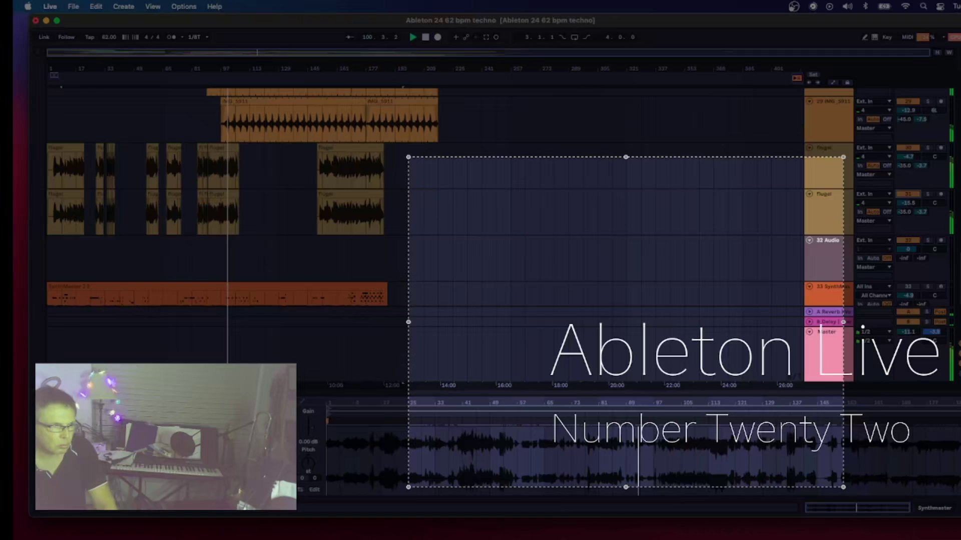
drag(598, 172, 960, 127)
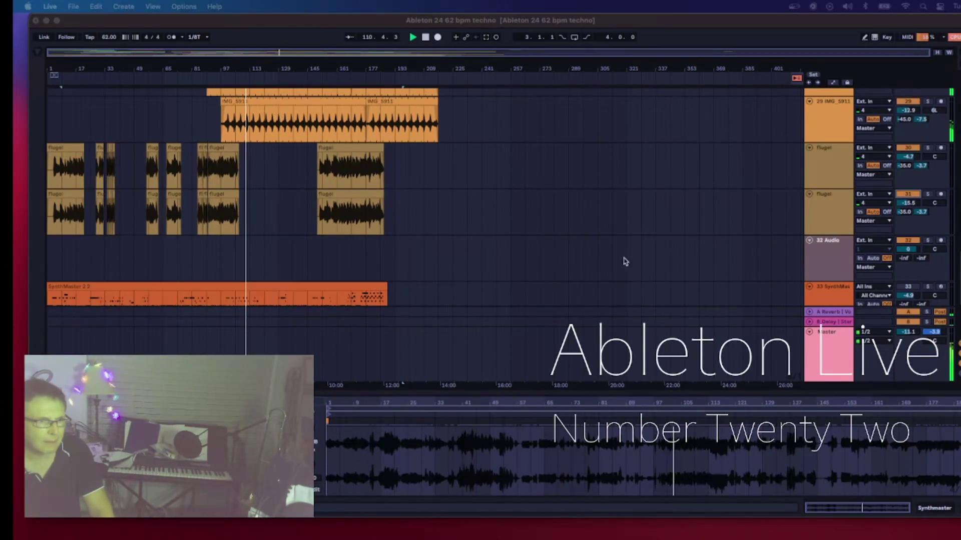
Step: Deactivate the prs track, number 36, at the end of the track list
scroll(861, 304, down, 3)
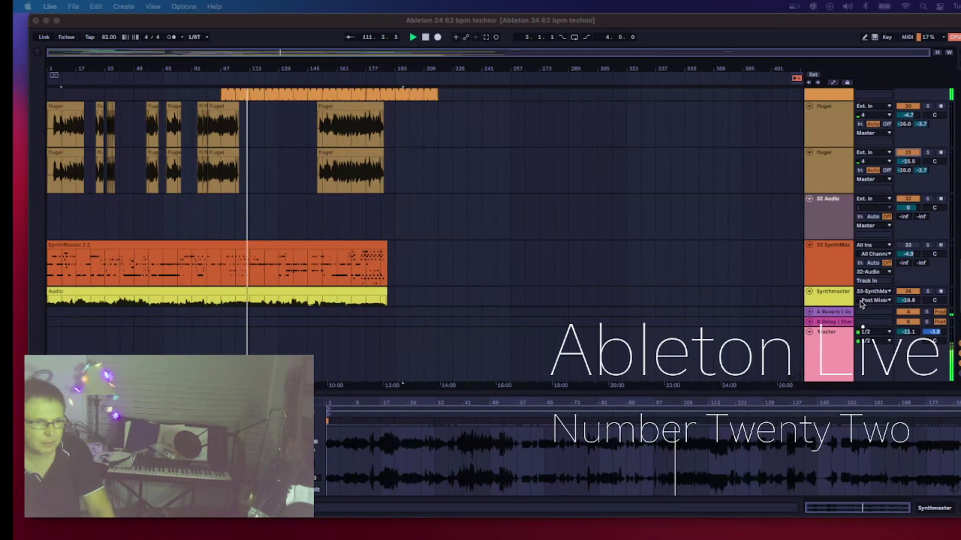
scroll(861, 304, down, 7)
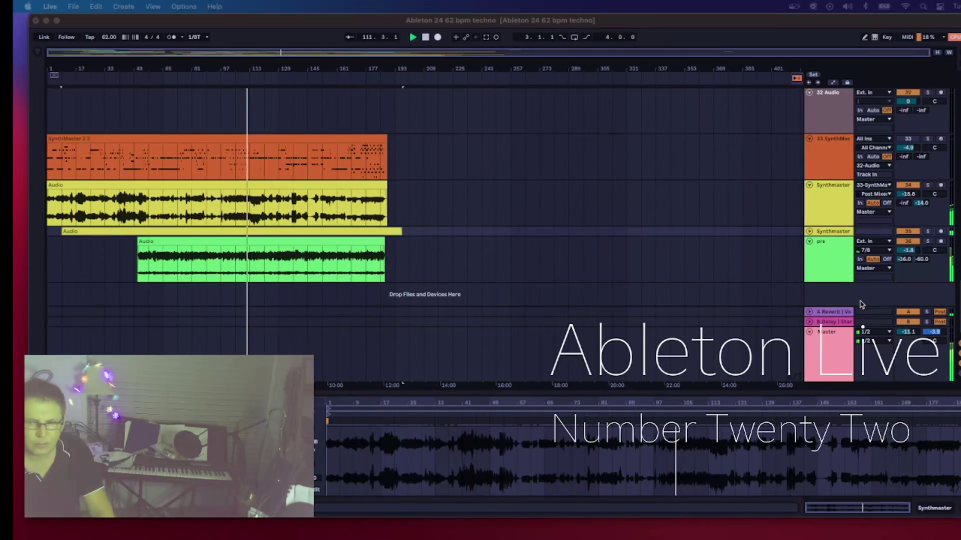
click(872, 259)
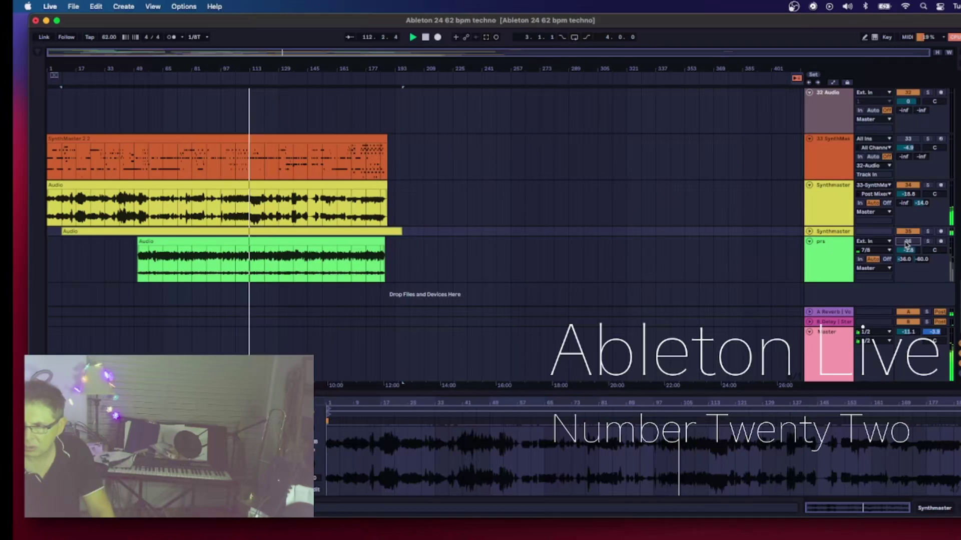
click(907, 242)
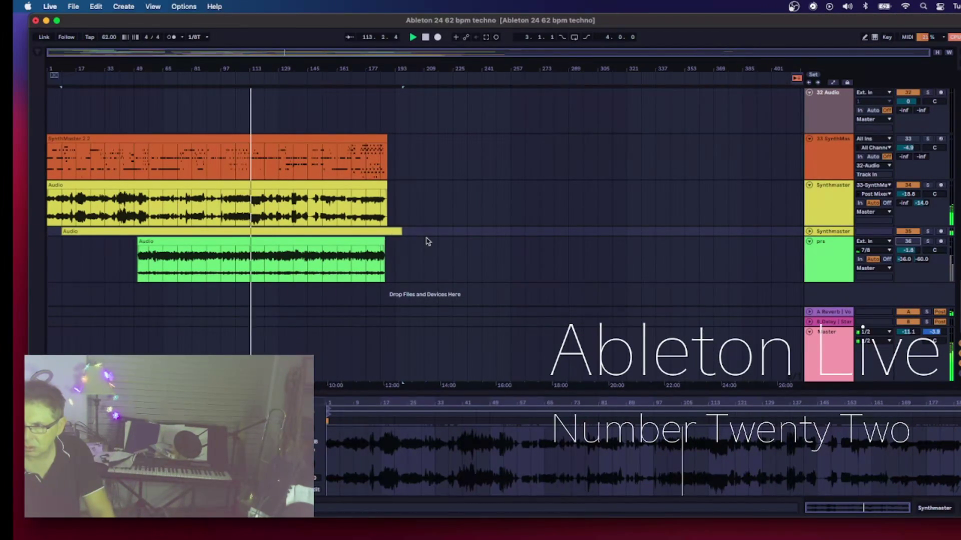
Step: Arm the 14 Theft By Rhythm track for recording and raise its volume to about -2.9 dB
scroll(510, 265, up, 8)
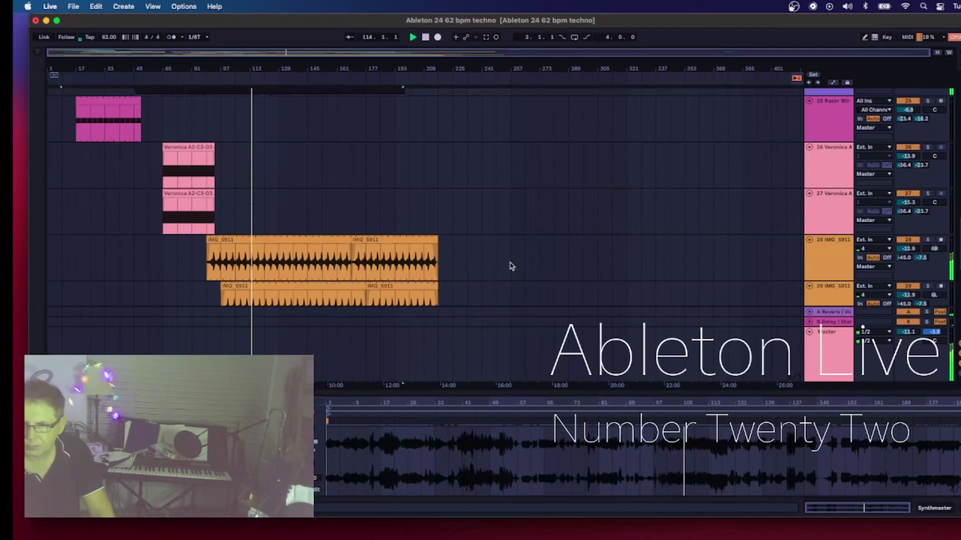
scroll(510, 265, down, 5)
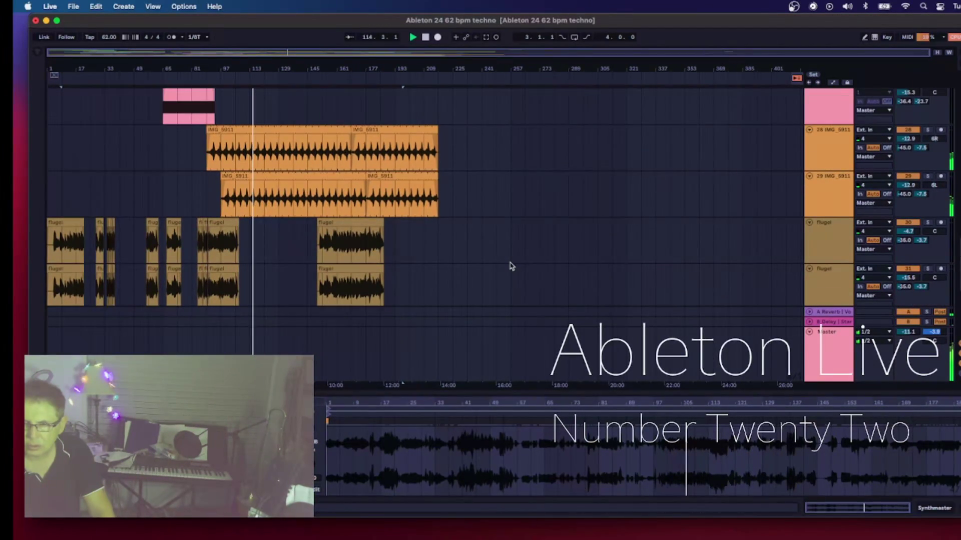
scroll(510, 266, up, 10)
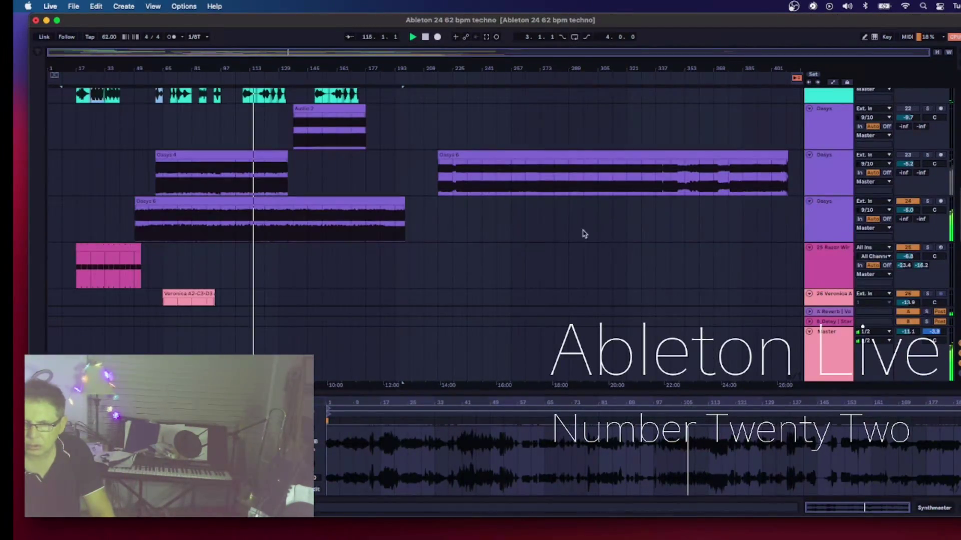
scroll(584, 234, down, 6)
scroll(584, 234, up, 12)
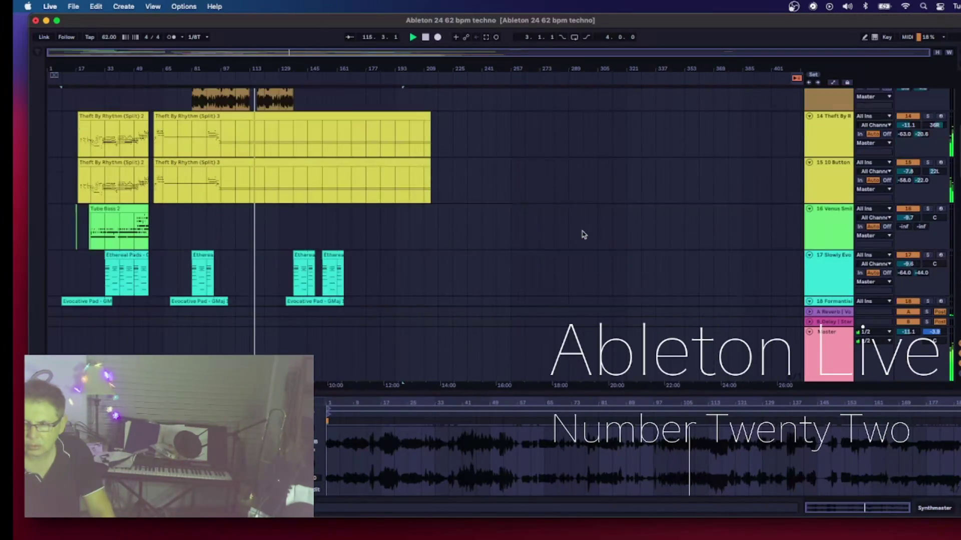
scroll(584, 235, up, 4)
scroll(581, 235, down, 2)
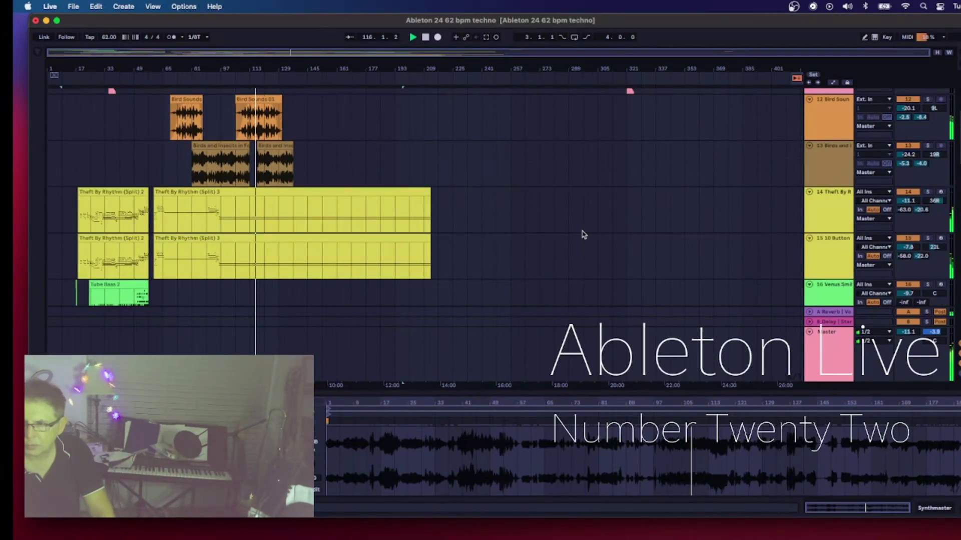
click(814, 217)
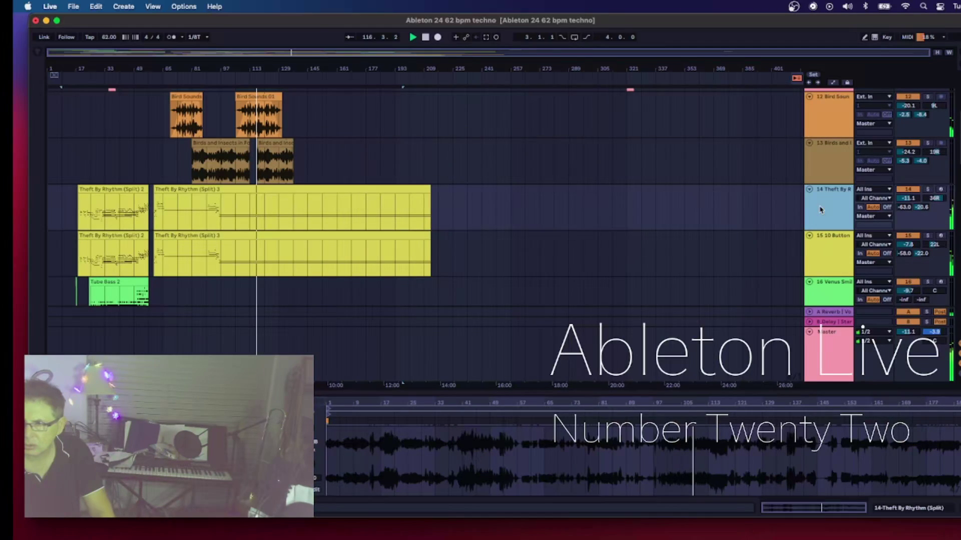
click(940, 190)
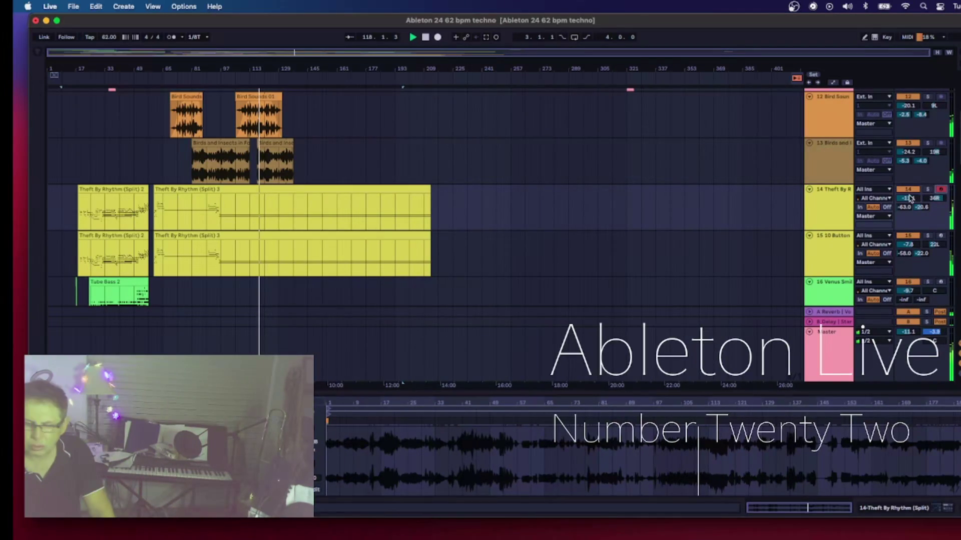
drag(909, 198, 908, 174)
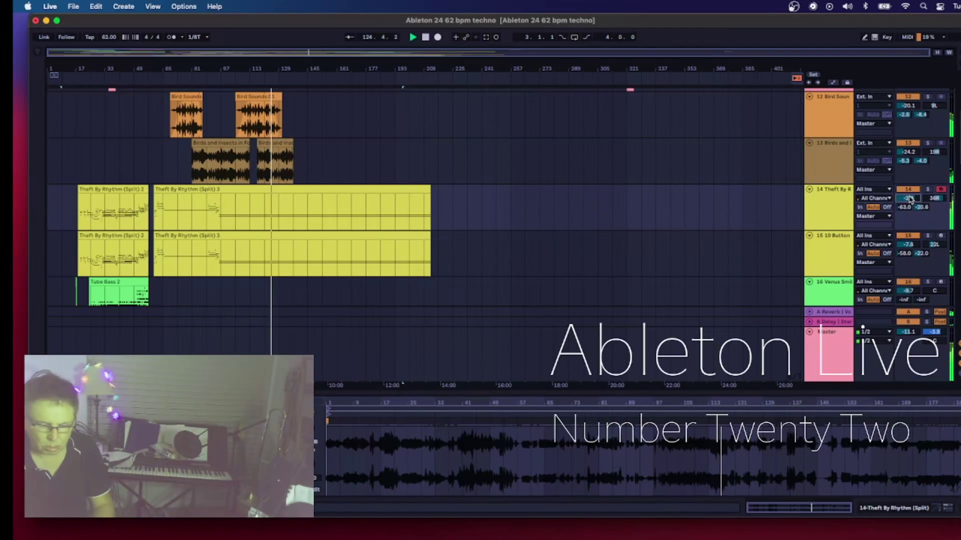
Step: Show the devices of the 14 Theft By Rhythm track and shorten its second clip to end at about bar 129
click(823, 202)
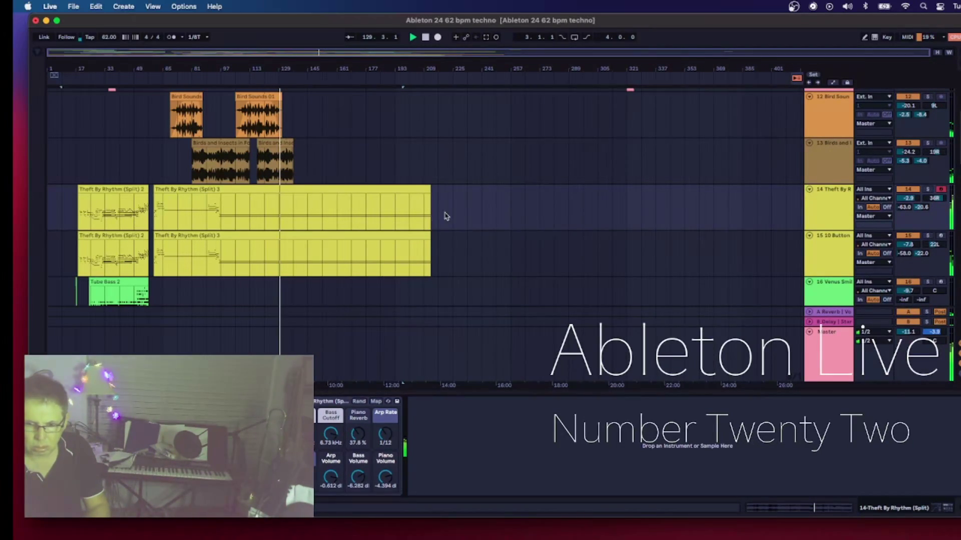
drag(429, 197, 276, 202)
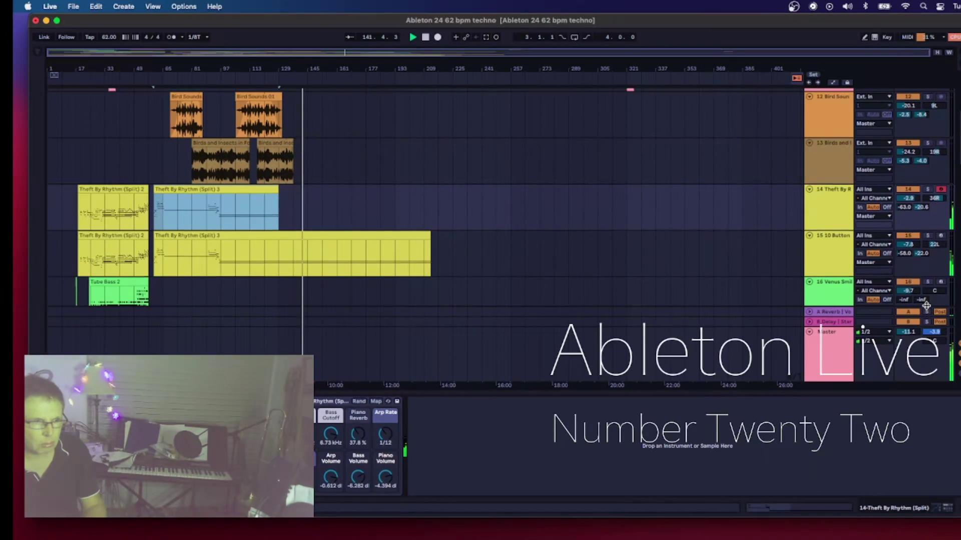
Step: Fade the Master track's volume down to -inf
scroll(926, 306, down, 2)
scroll(850, 320, down, 5)
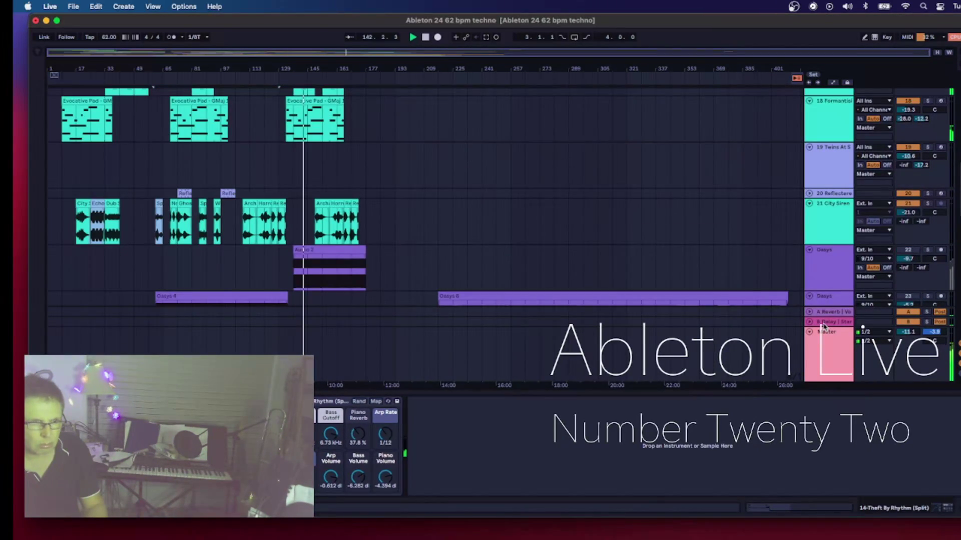
scroll(900, 276, down, 3)
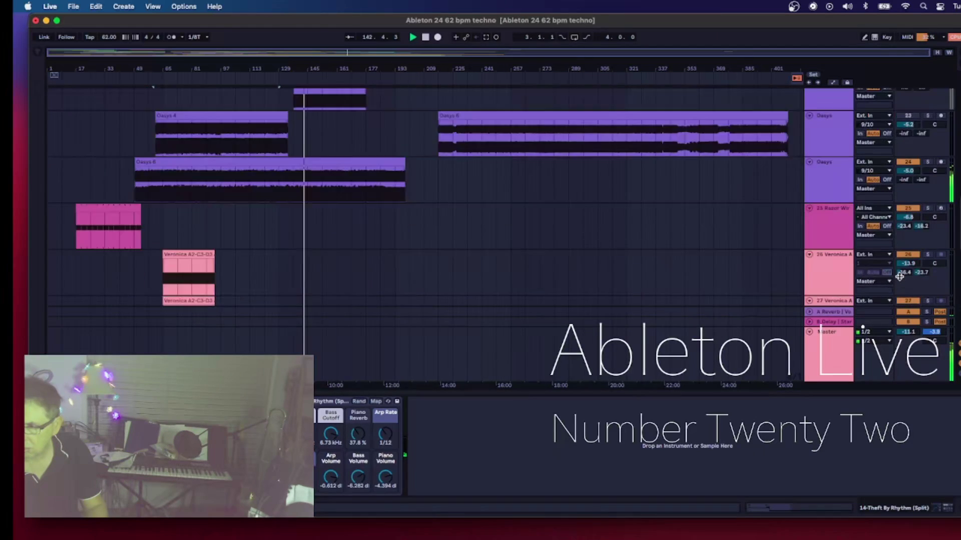
scroll(900, 280, down, 3)
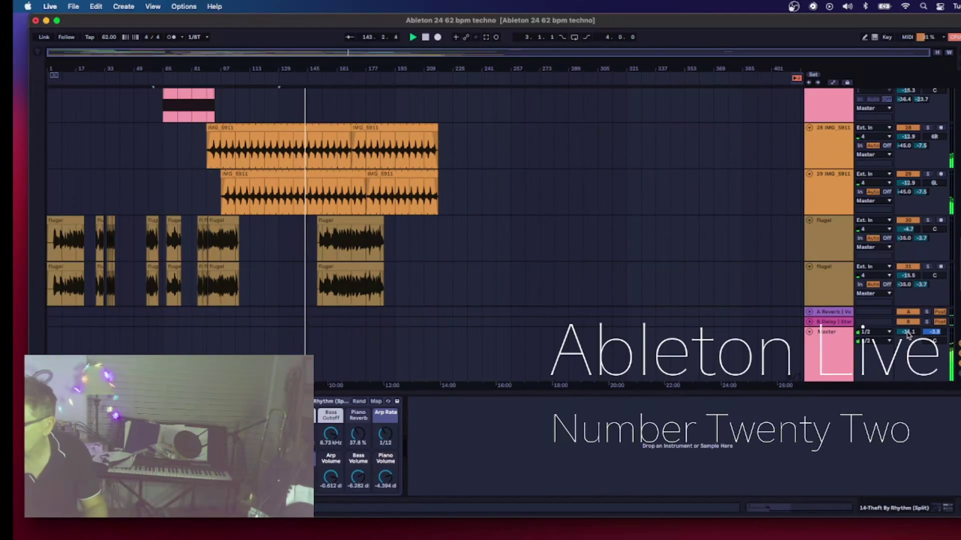
drag(907, 333, 907, 426)
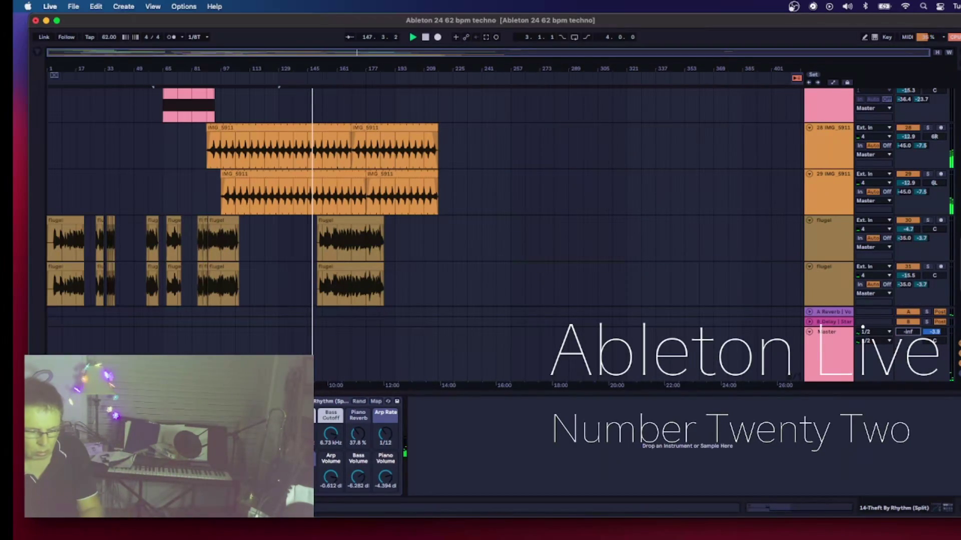